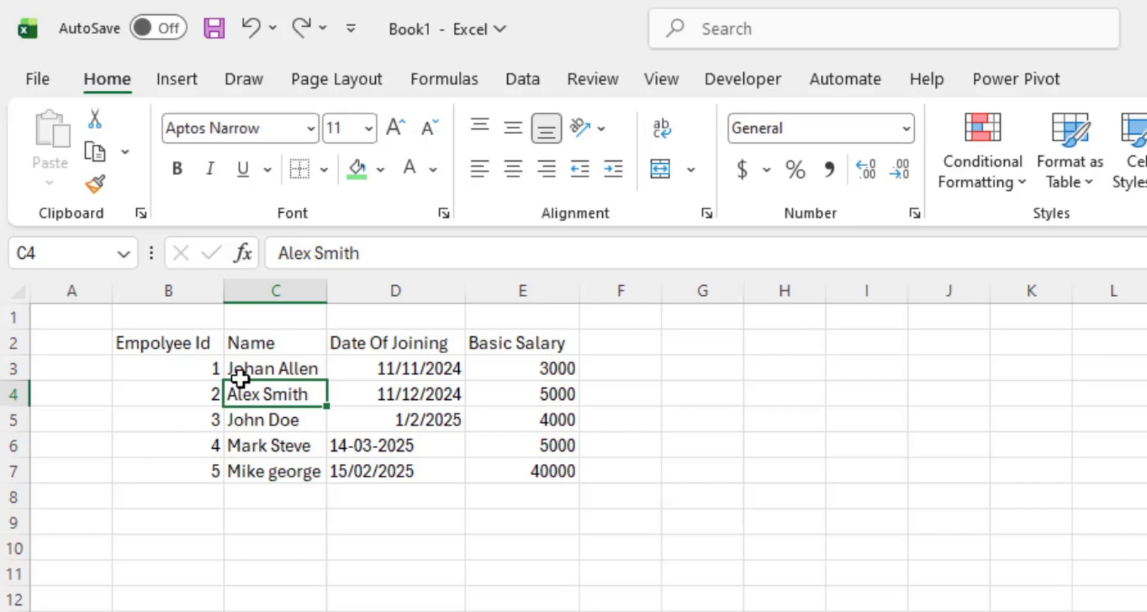
{"action": "left_click", "coordinate": [161, 423]}
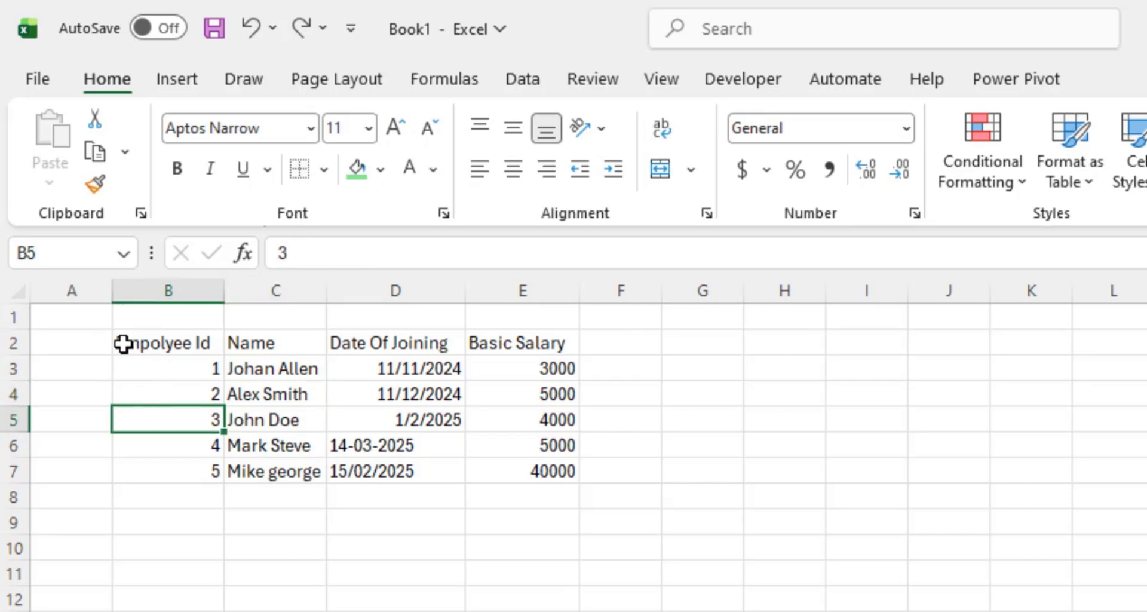
{"action": "left_click_drag", "start_coordinate": [123, 345], "coordinate": [203, 345]}
{"action": "left_click", "coordinate": [220, 522]}
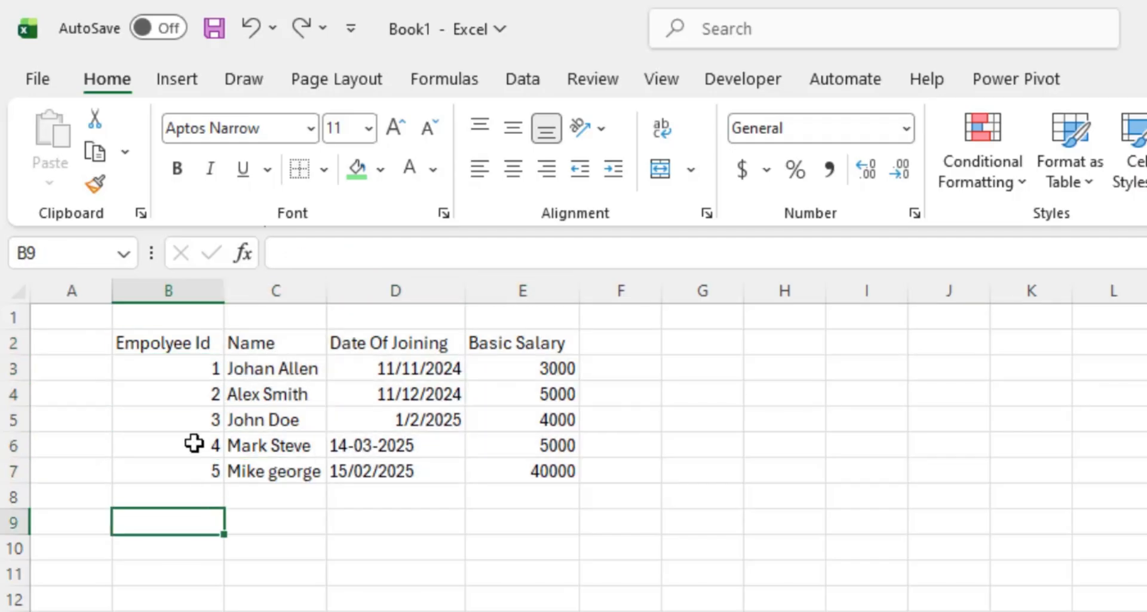
- Hide the worksheet gridlines to preview the unbordered employee data, and show the gridlines again
{"action": "left_click", "coordinate": [141, 353]}
{"action": "left_click", "coordinate": [353, 78]}
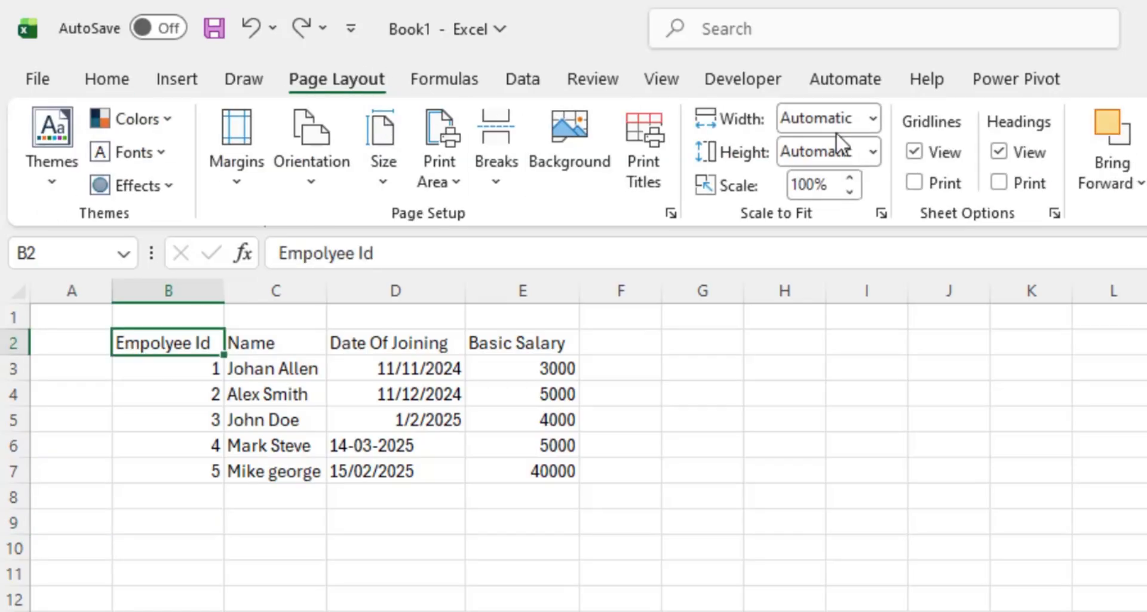
{"action": "left_click", "coordinate": [915, 152]}
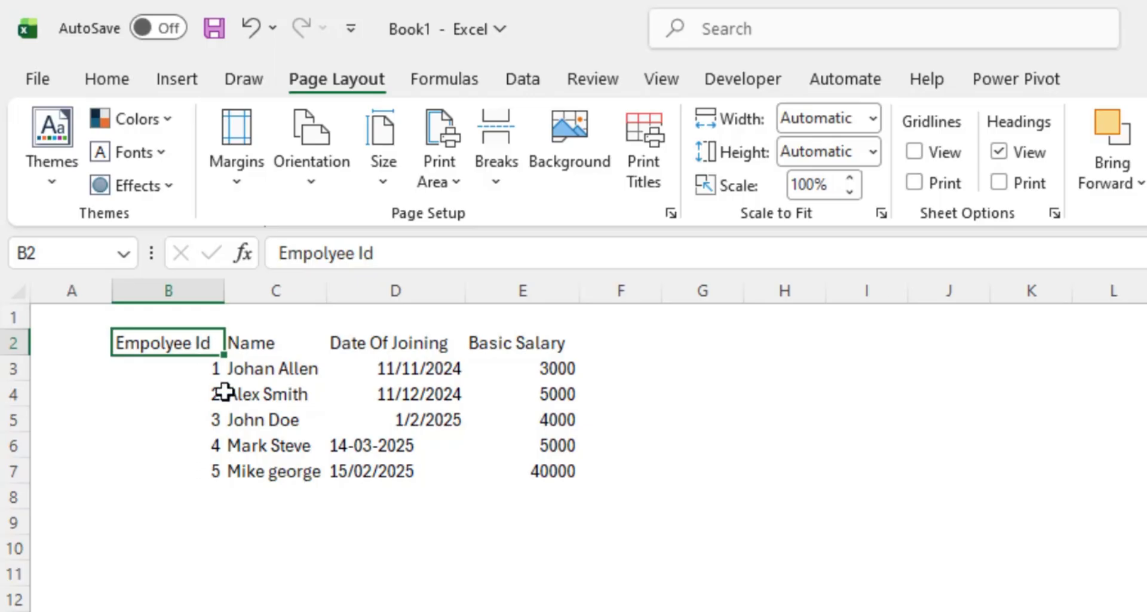
{"action": "left_click", "coordinate": [919, 152]}
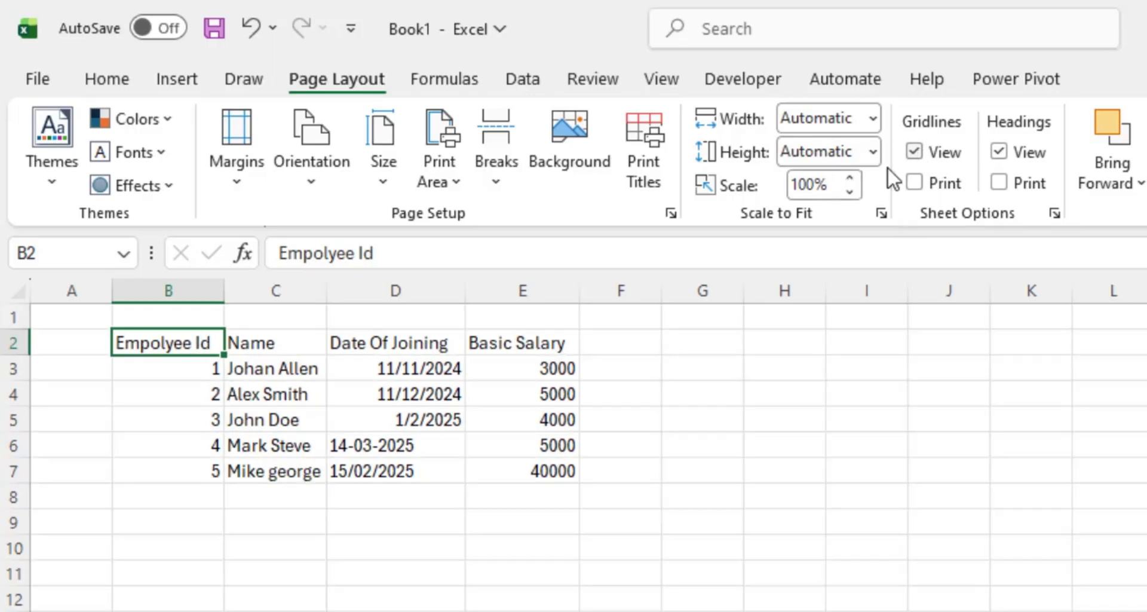
- Apply All Borders to the whole employee table, cells B2:E7
{"action": "left_click", "coordinate": [124, 78]}
{"action": "left_click", "coordinate": [232, 562]}
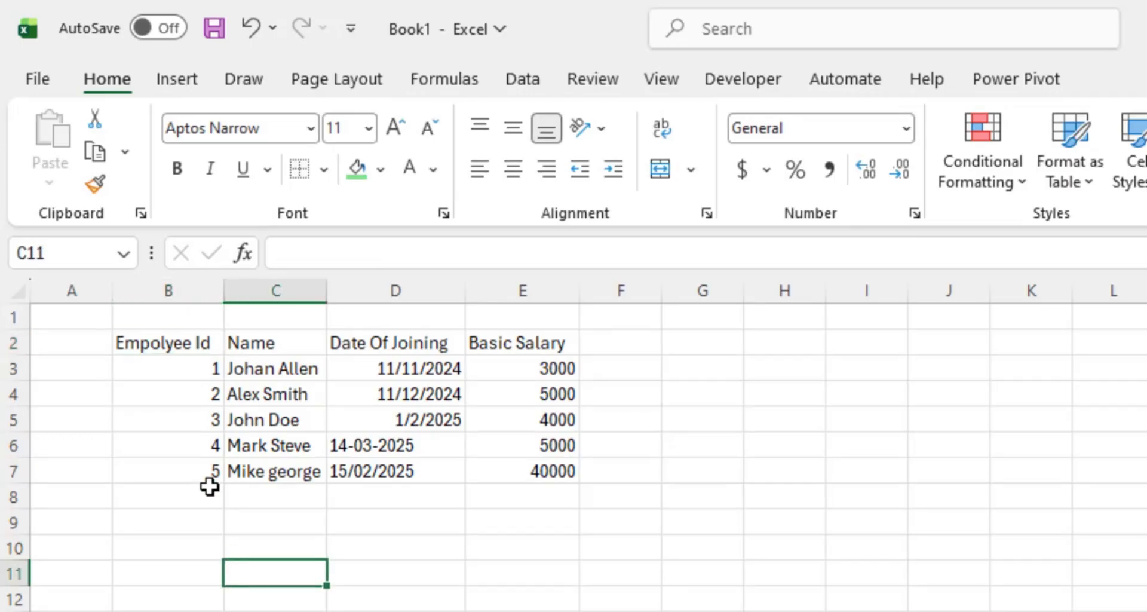
{"action": "left_click_drag", "start_coordinate": [120, 336], "coordinate": [490, 476]}
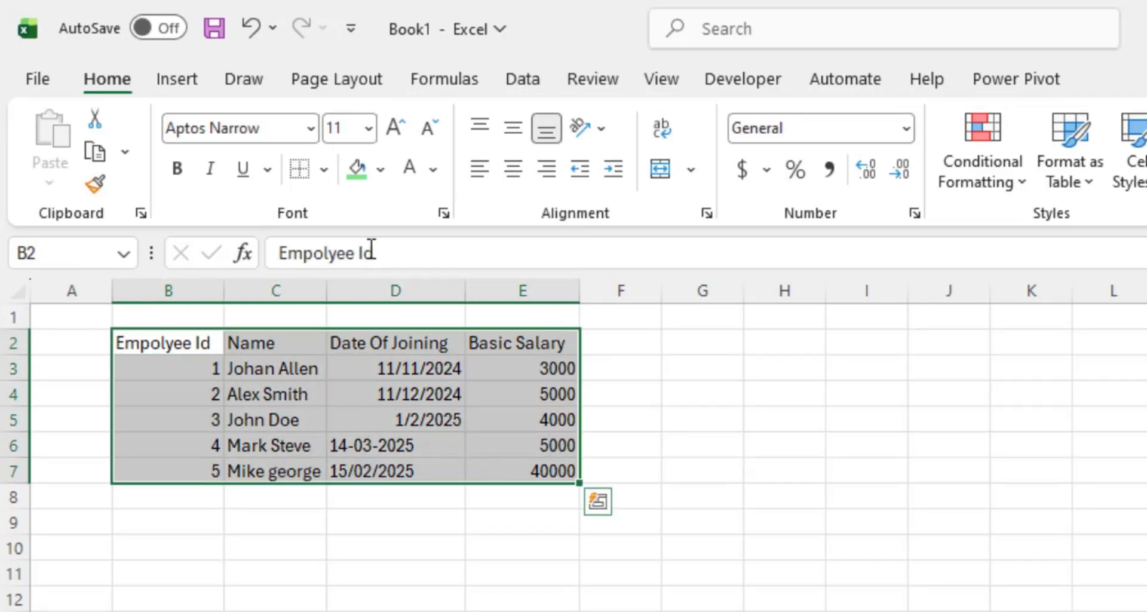
{"action": "left_click", "coordinate": [318, 170]}
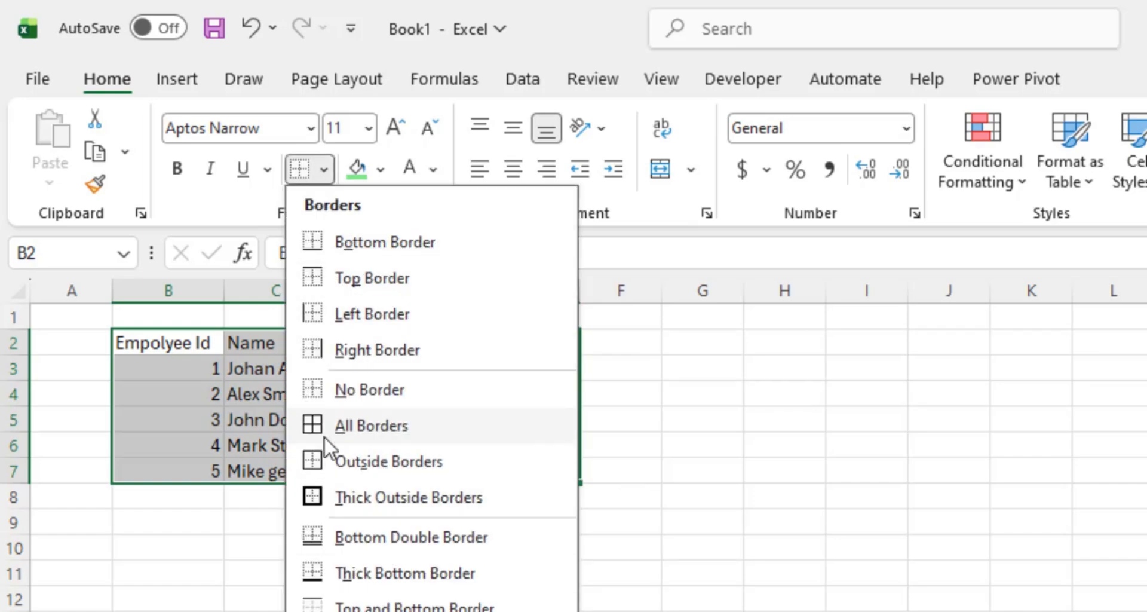
{"action": "left_click", "coordinate": [410, 437]}
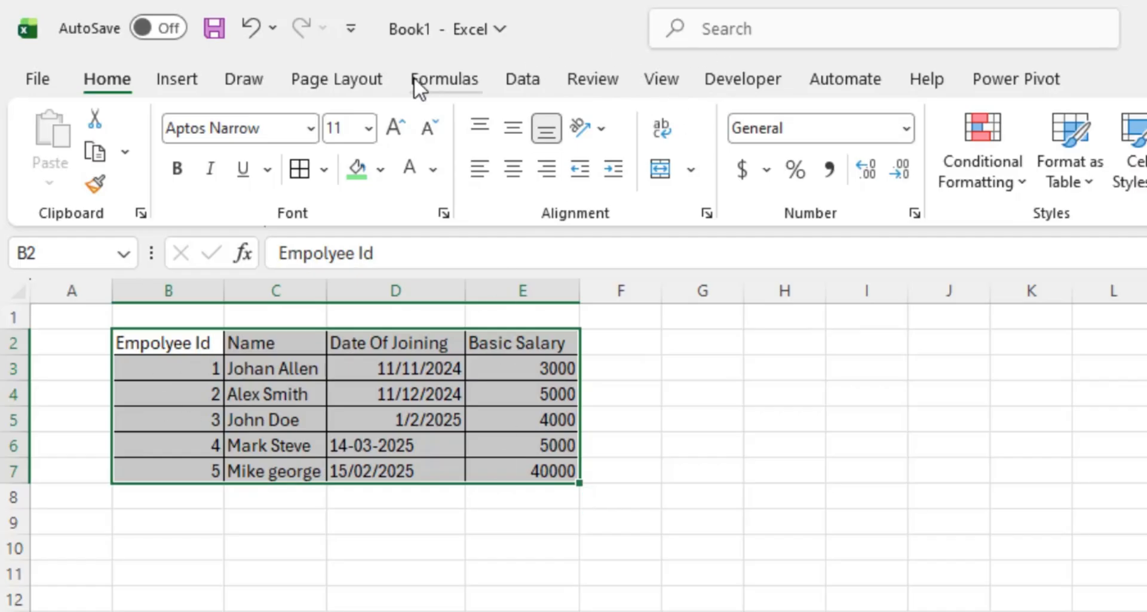
- Turn the gridlines off to check the employee table's new borders, and turn them back on
{"action": "left_click", "coordinate": [311, 75]}
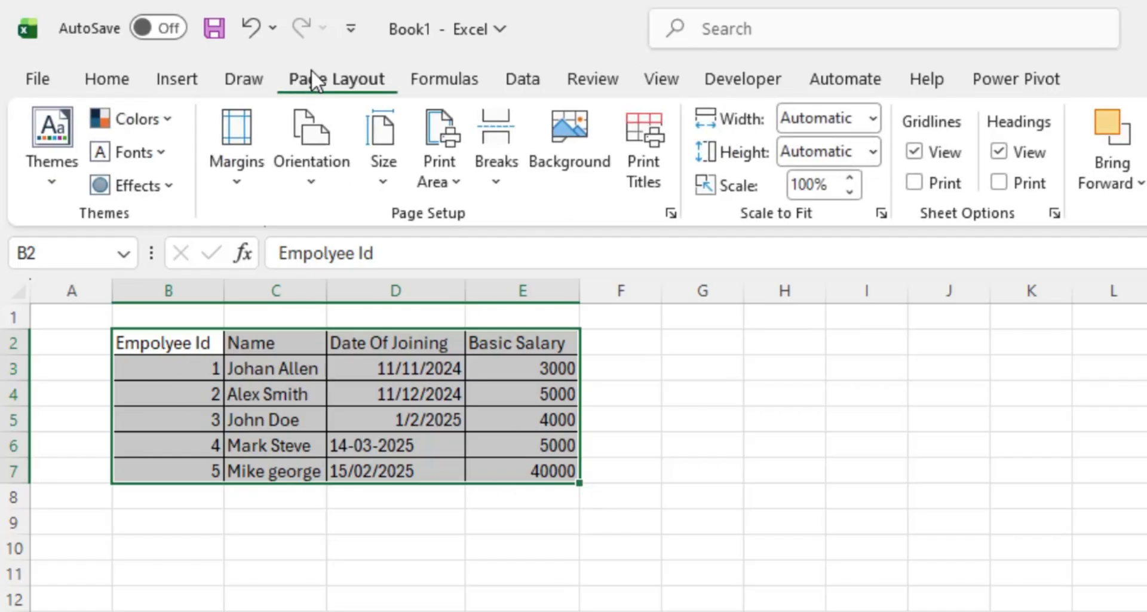
{"action": "left_click", "coordinate": [914, 153]}
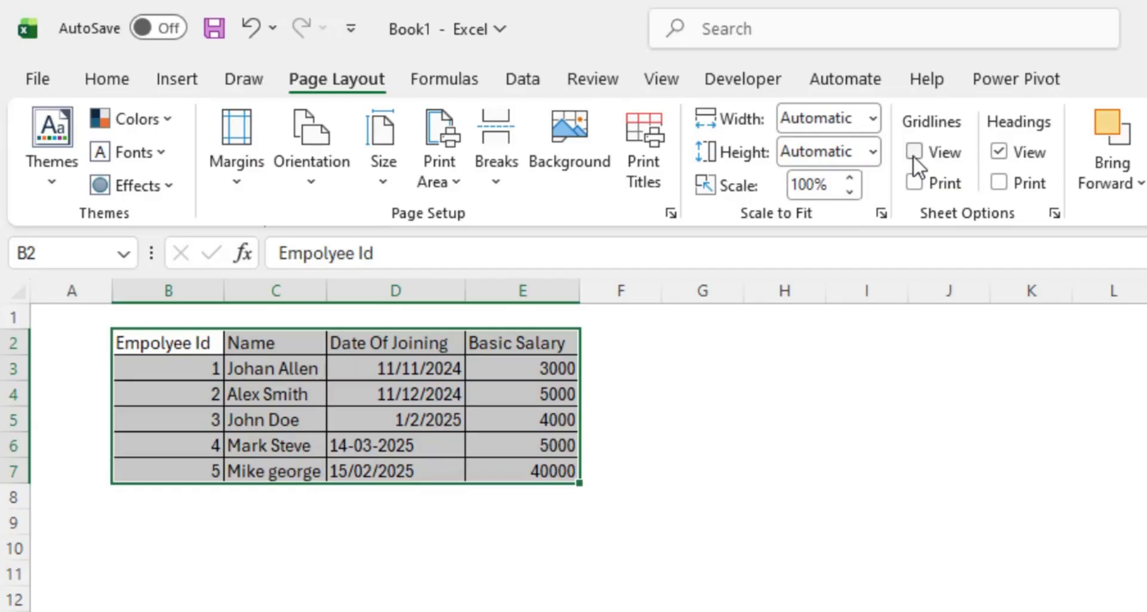
{"action": "left_click", "coordinate": [500, 551]}
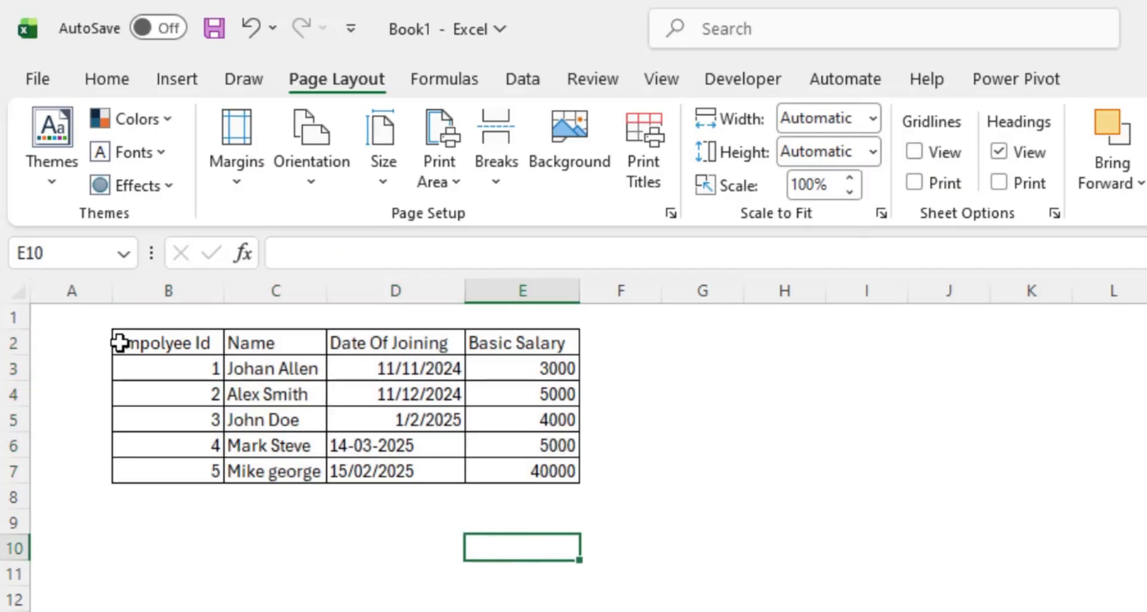
{"action": "left_click_drag", "start_coordinate": [120, 340], "coordinate": [507, 466]}
{"action": "left_click", "coordinate": [316, 571]}
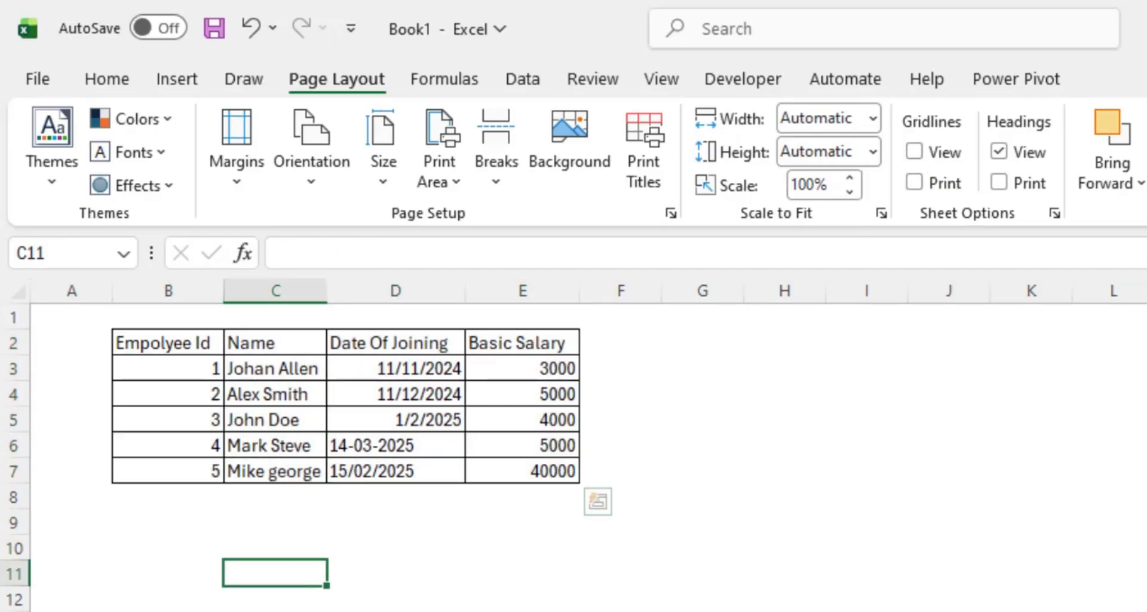
{"action": "left_click", "coordinate": [915, 152]}
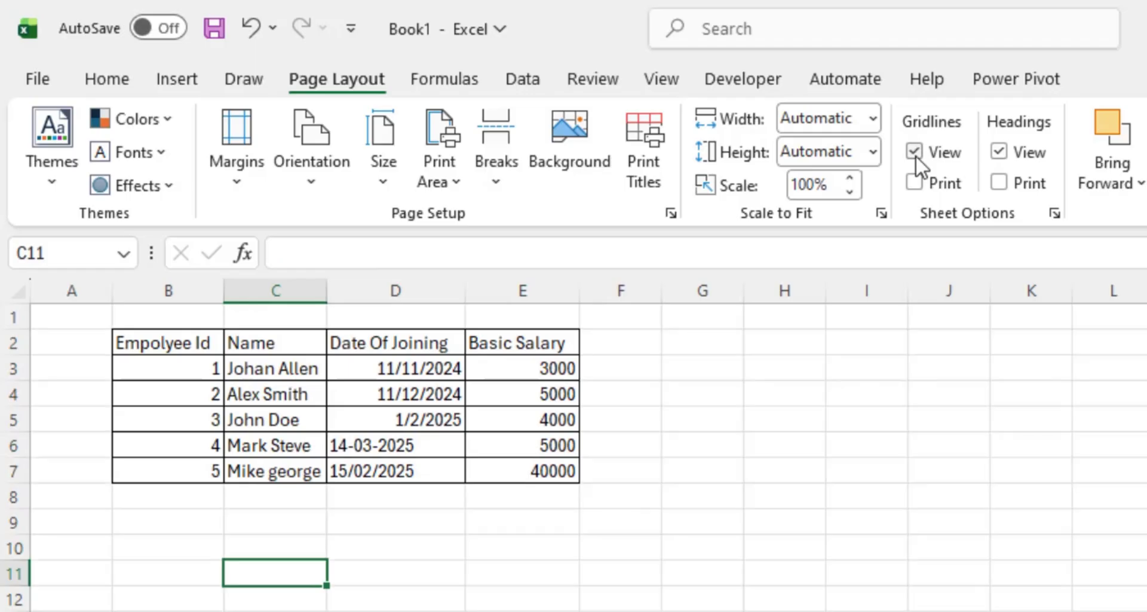
- Fill the header row cells B2:E2 with a light orange theme color
{"action": "left_click", "coordinate": [98, 81]}
{"action": "left_click", "coordinate": [162, 548]}
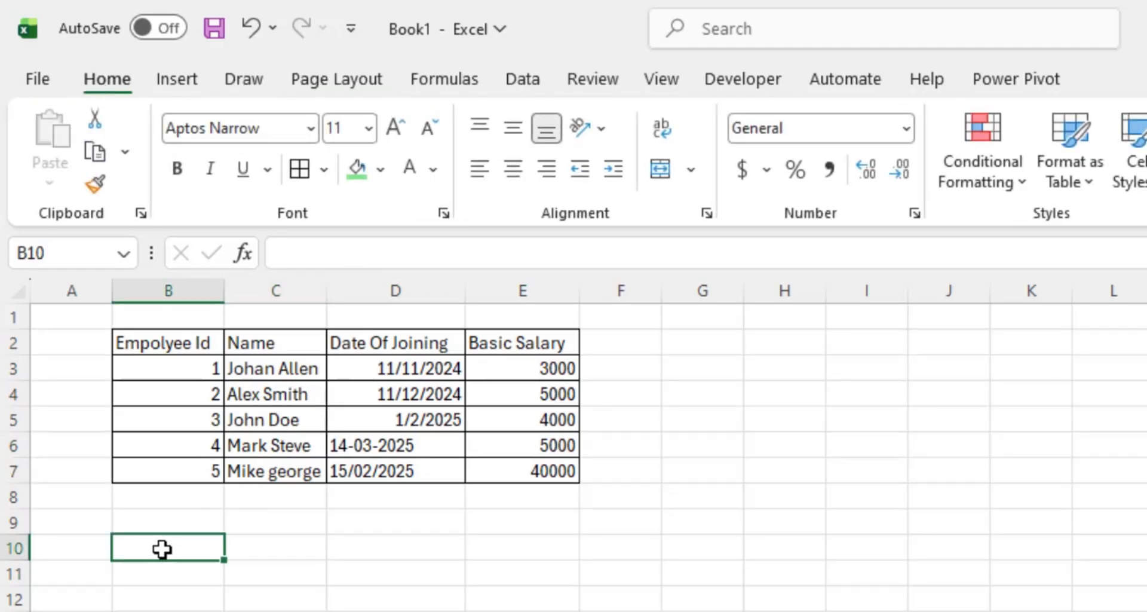
{"action": "left_click", "coordinate": [119, 343]}
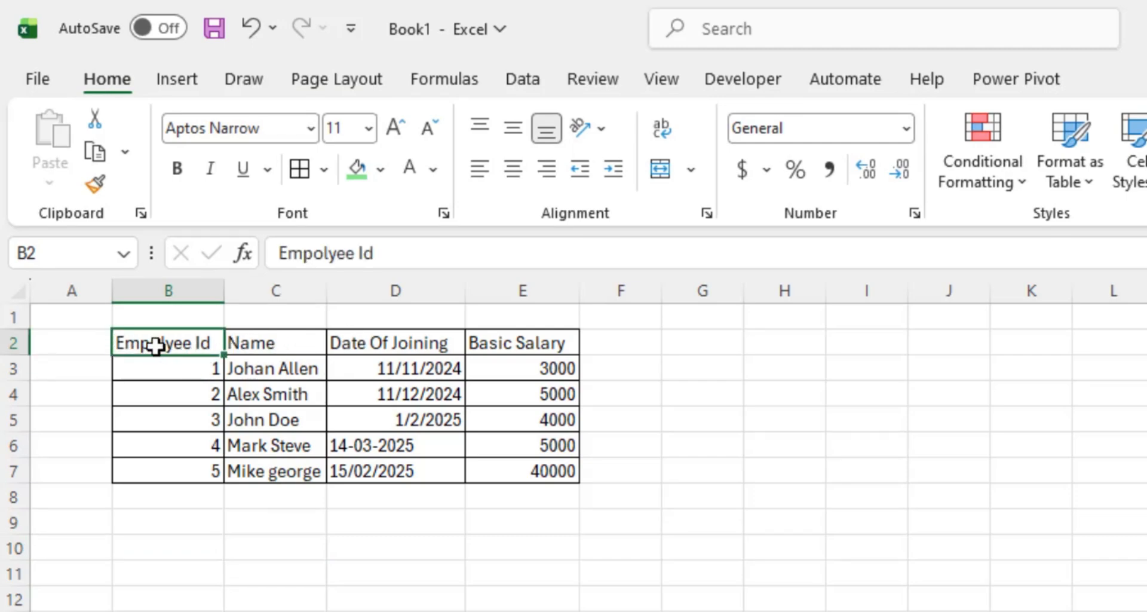
{"action": "left_click_drag", "start_coordinate": [155, 345], "coordinate": [510, 342]}
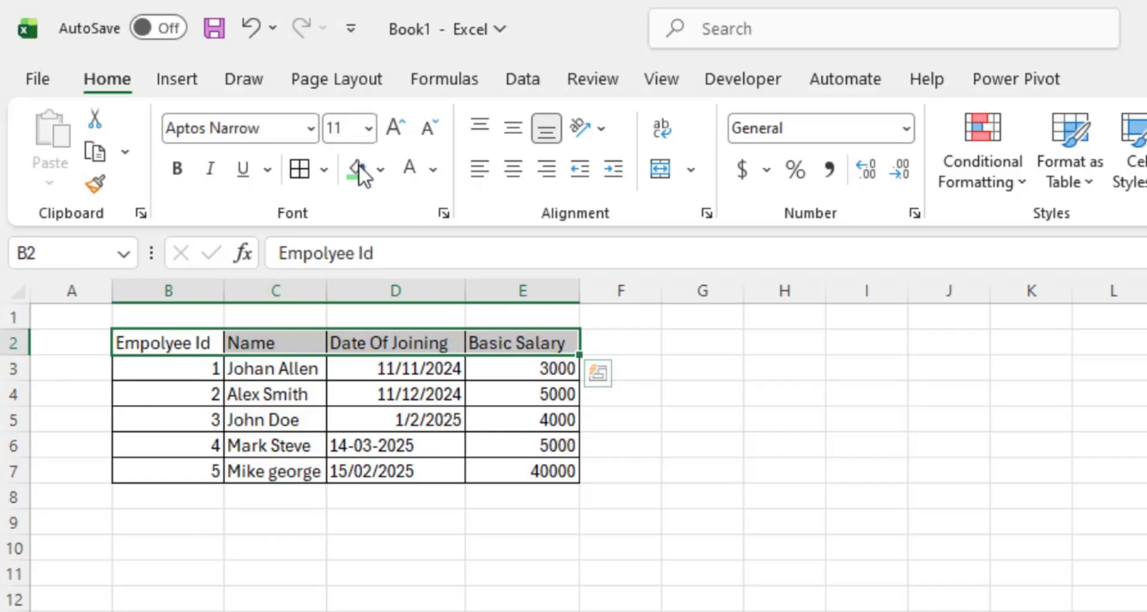
{"action": "left_click", "coordinate": [384, 177]}
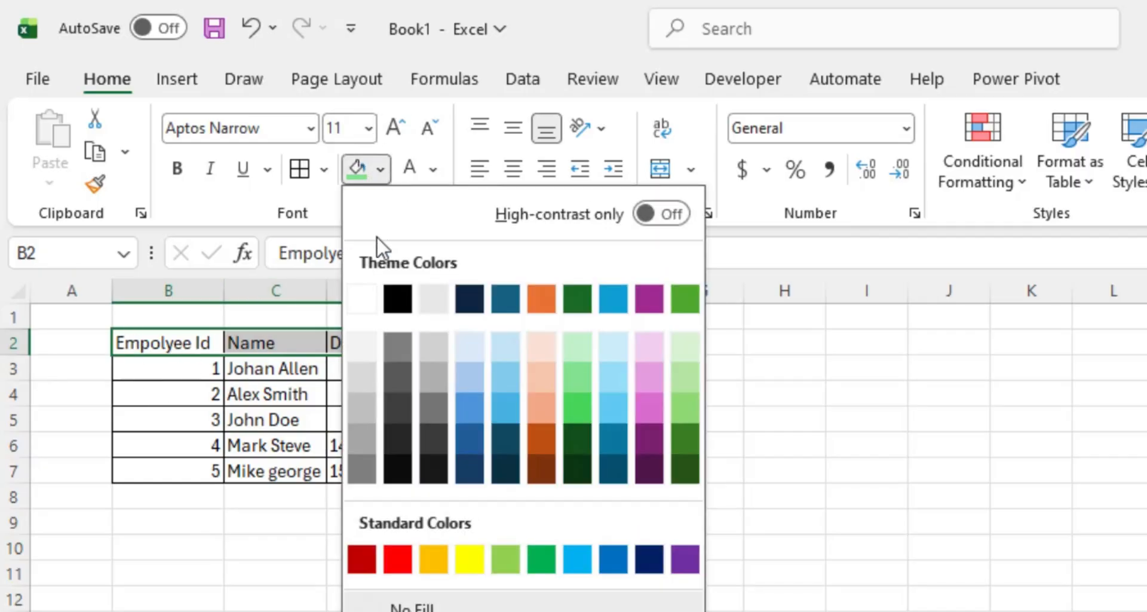
{"action": "left_click", "coordinate": [535, 407]}
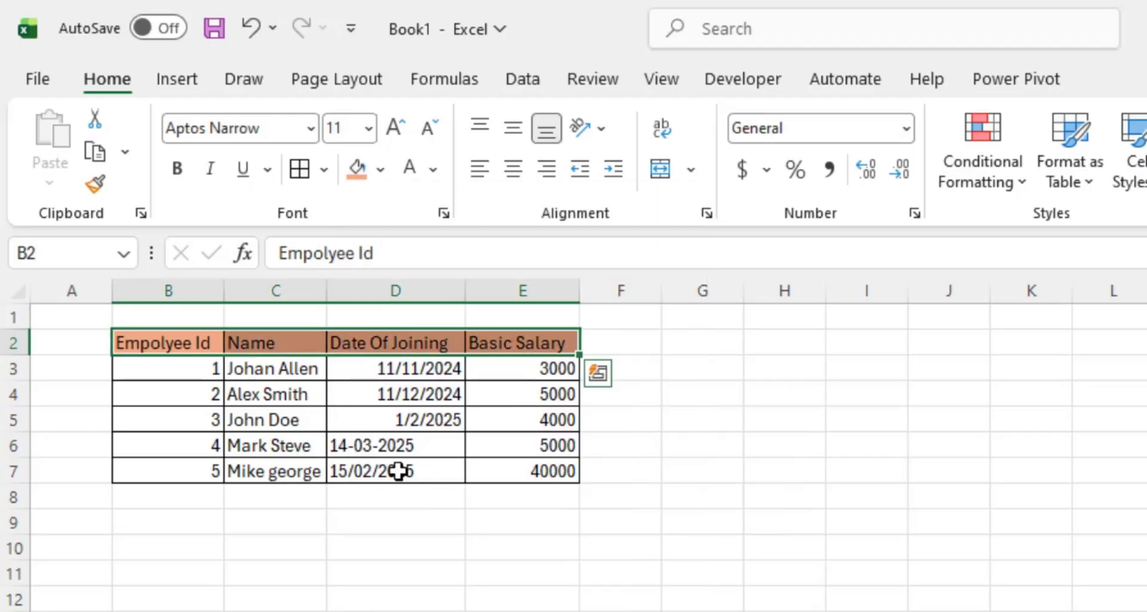
{"action": "left_click", "coordinate": [50, 377]}
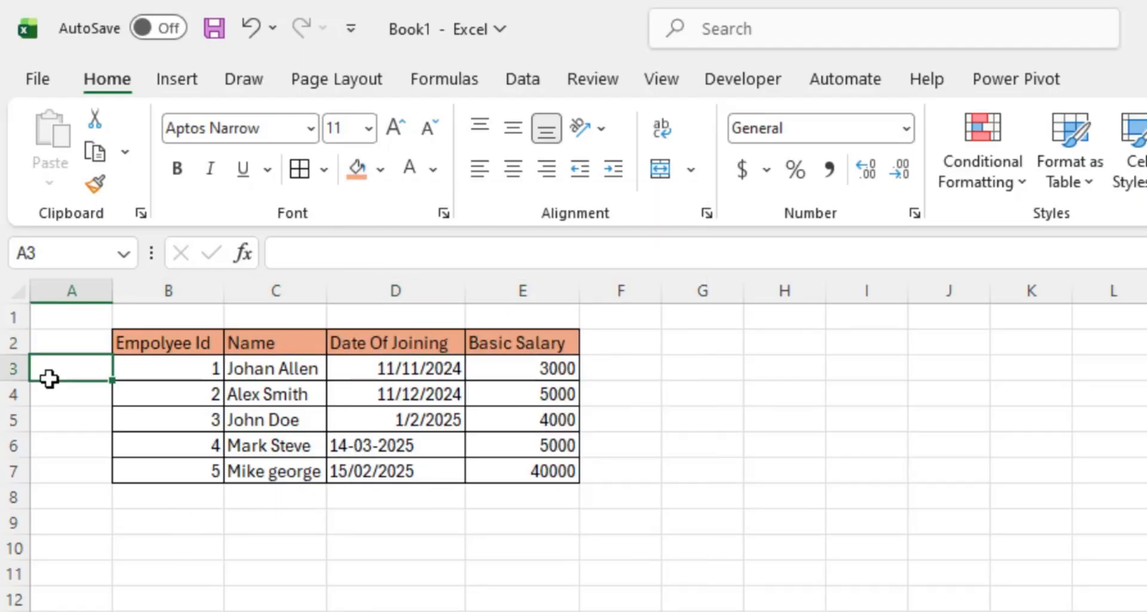
- Change the font color of the header row B2:E2 to white
{"action": "left_click", "coordinate": [153, 346]}
{"action": "left_click_drag", "start_coordinate": [153, 347], "coordinate": [520, 344]}
{"action": "left_click", "coordinate": [433, 170]}
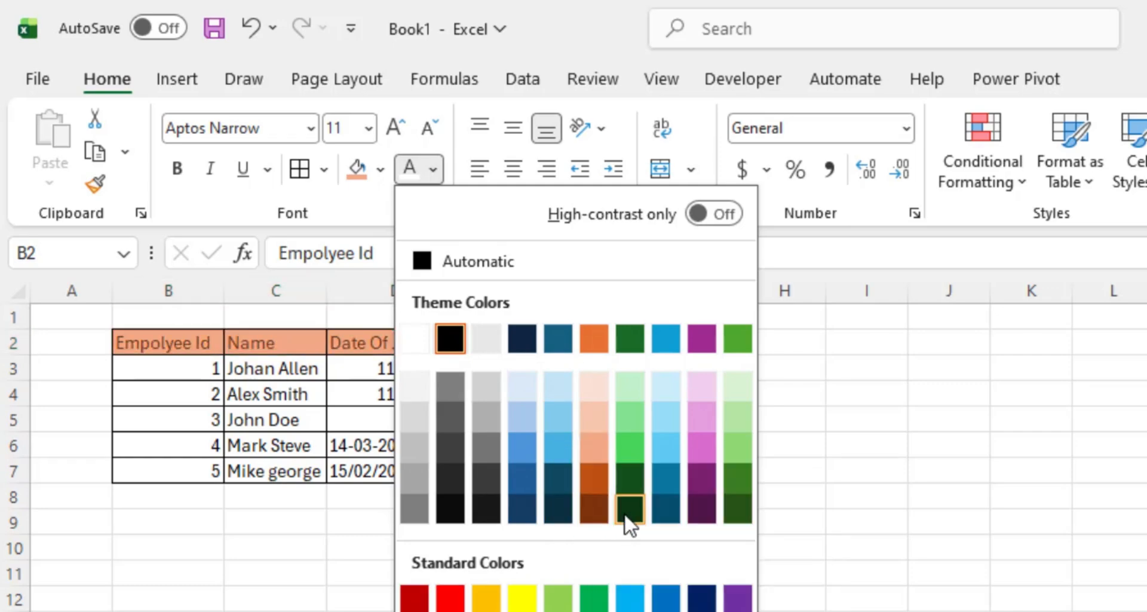
{"action": "left_click", "coordinate": [418, 337]}
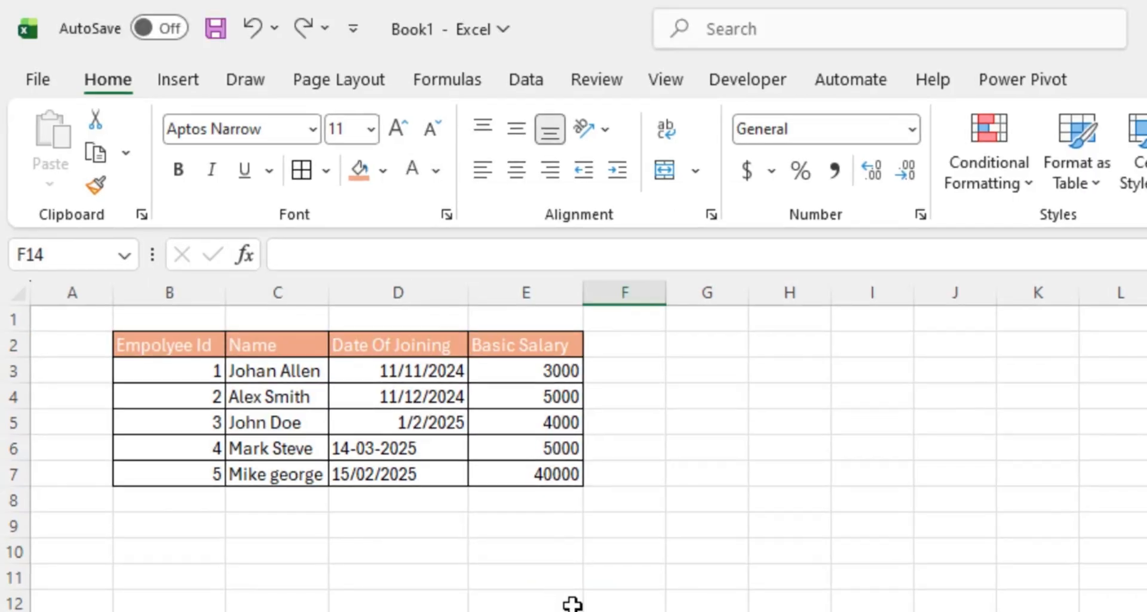
{"action": "key", "text": "Right"}
{"action": "key", "text": "Right"}
{"action": "key", "text": "Down"}
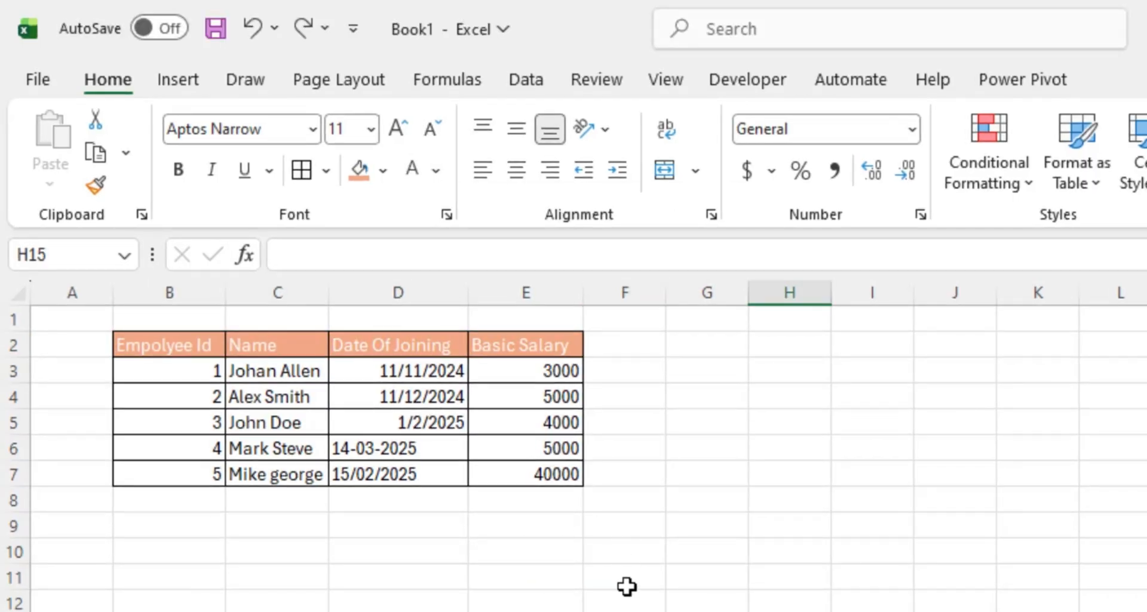
{"action": "key", "text": "Left"}
{"action": "key", "text": "Left"}
{"action": "key", "text": "Up"}
{"action": "key", "text": "Up"}
{"action": "key", "text": "Up"}
{"action": "key", "text": "Up"}
- Fill the employee data cells B3:E7 with a light gray theme color
{"action": "left_click_drag", "start_coordinate": [124, 369], "coordinate": [503, 473]}
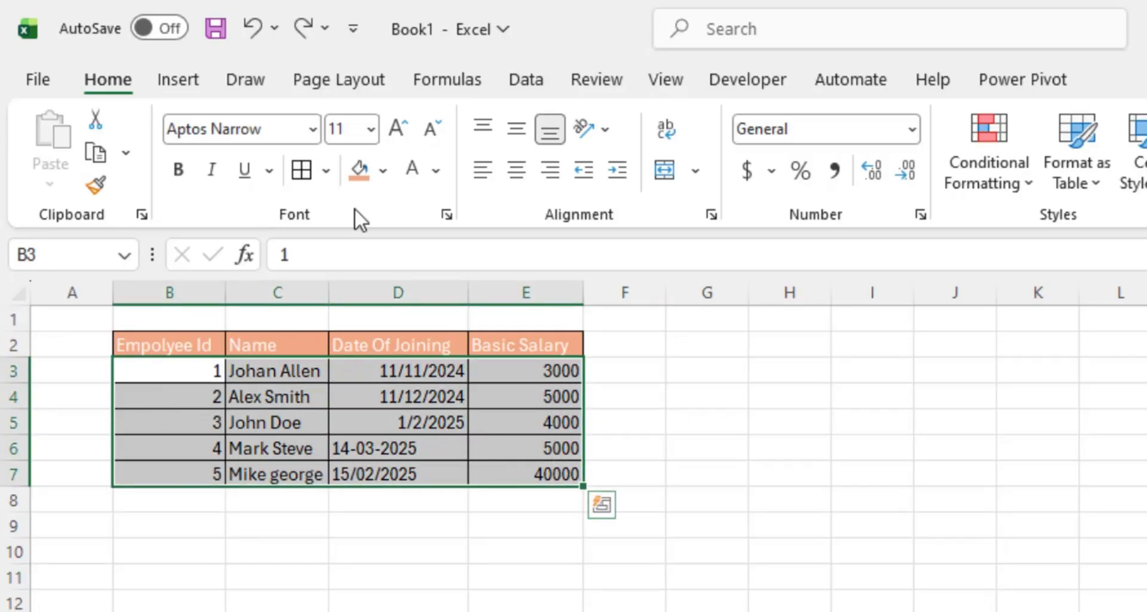
{"action": "left_click", "coordinate": [386, 171]}
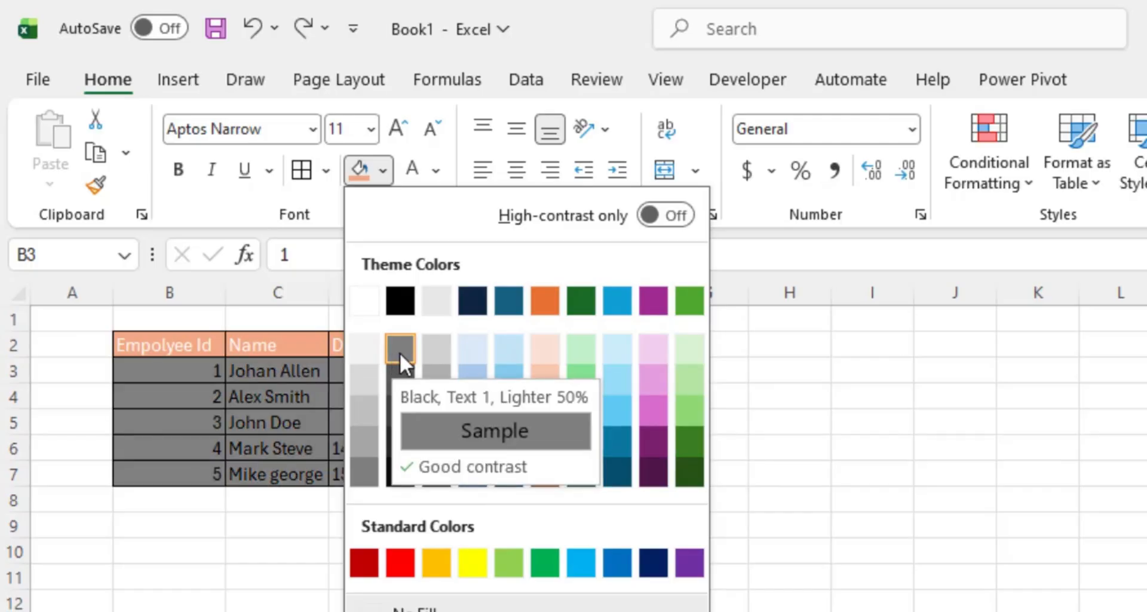
{"action": "left_click", "coordinate": [364, 388]}
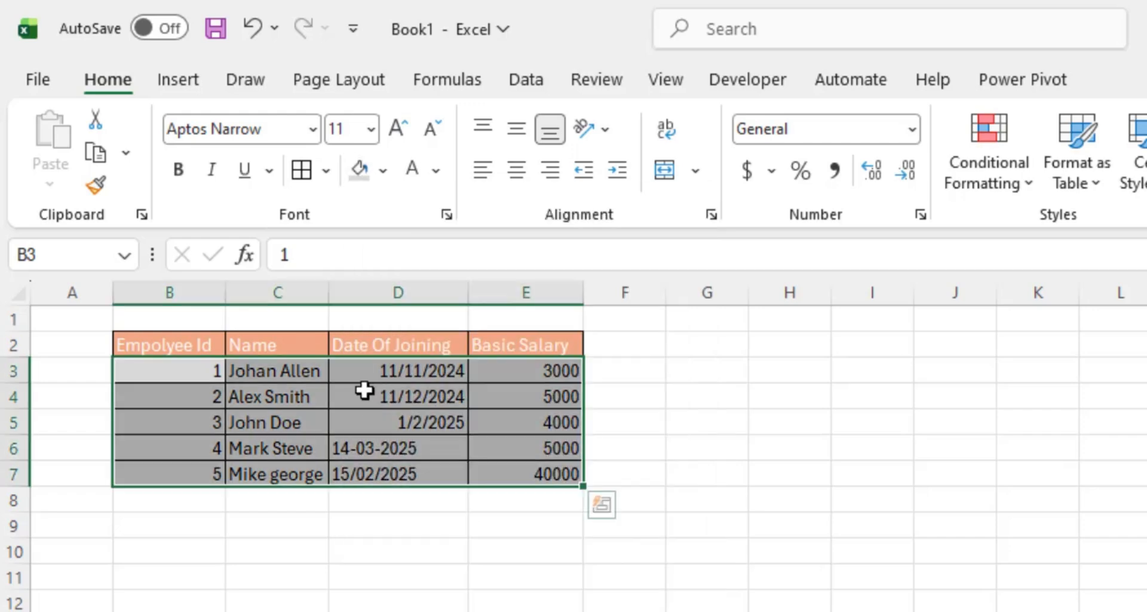
- Change the font color of the employee data cells B3:E7 to a dark blue theme color
{"action": "left_click", "coordinate": [438, 172]}
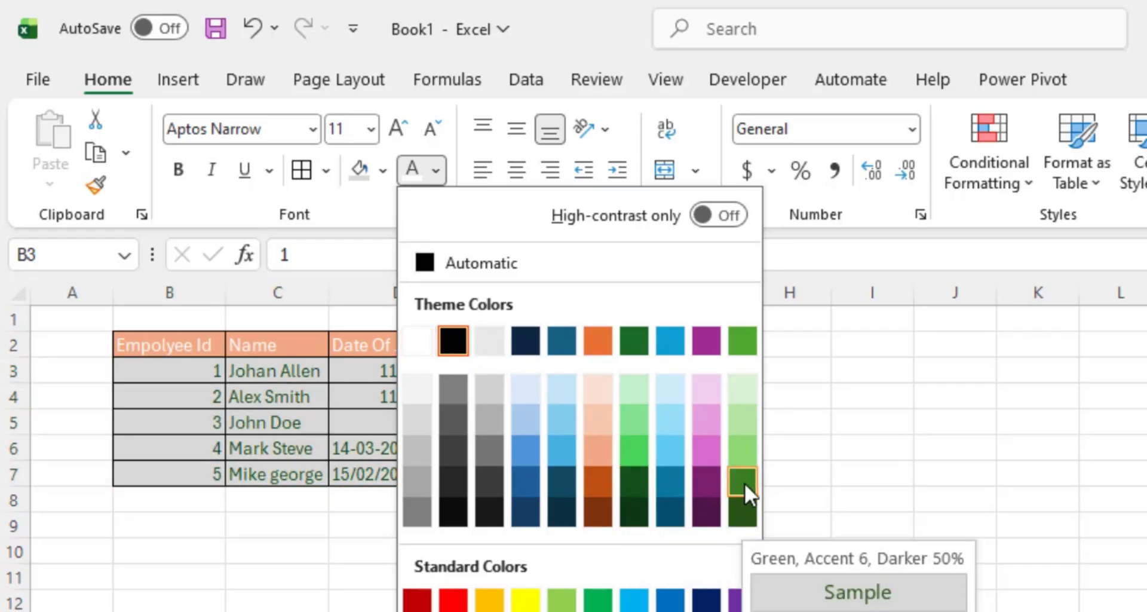
{"action": "left_click", "coordinate": [670, 500]}
{"action": "left_click", "coordinate": [268, 522]}
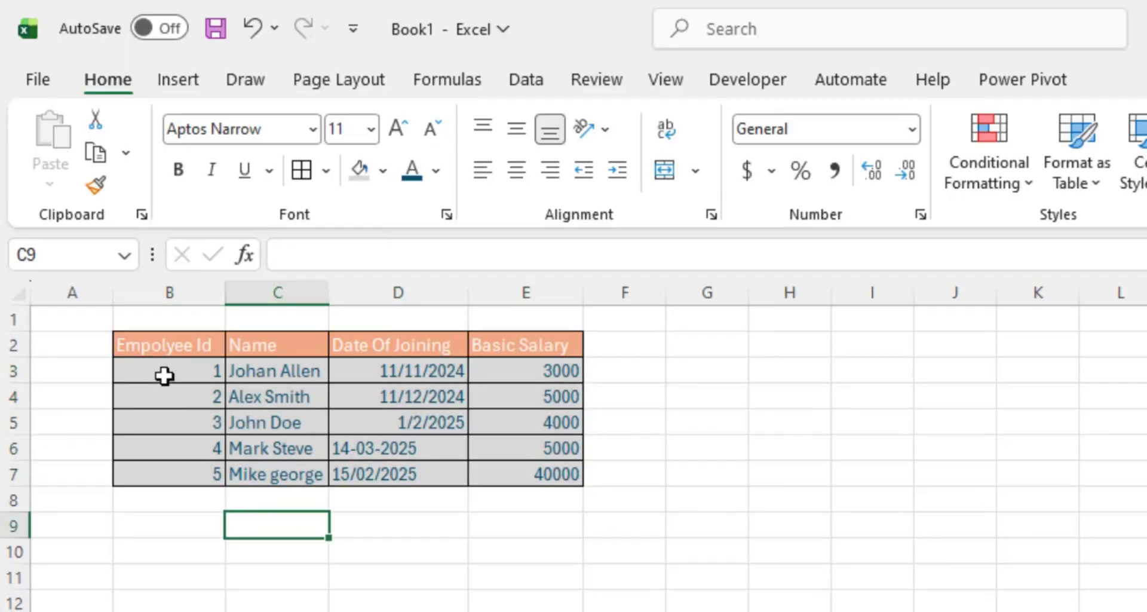
{"action": "left_click", "coordinate": [228, 574]}
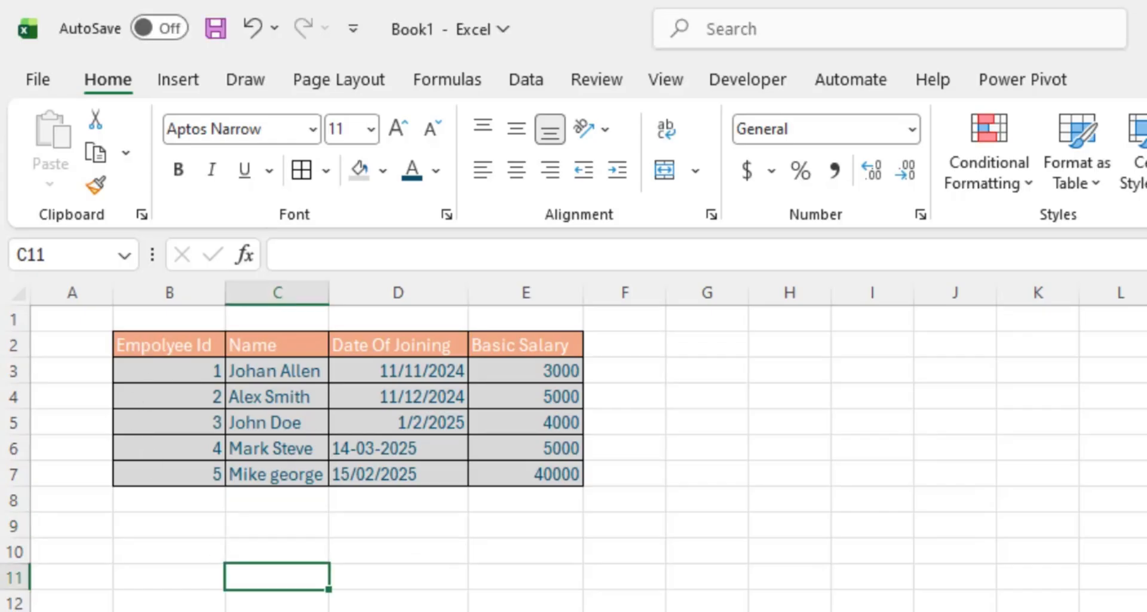
- Set the font of the header row B2:E2 to Arial
{"action": "left_click", "coordinate": [134, 543]}
{"action": "left_click_drag", "start_coordinate": [128, 344], "coordinate": [508, 348]}
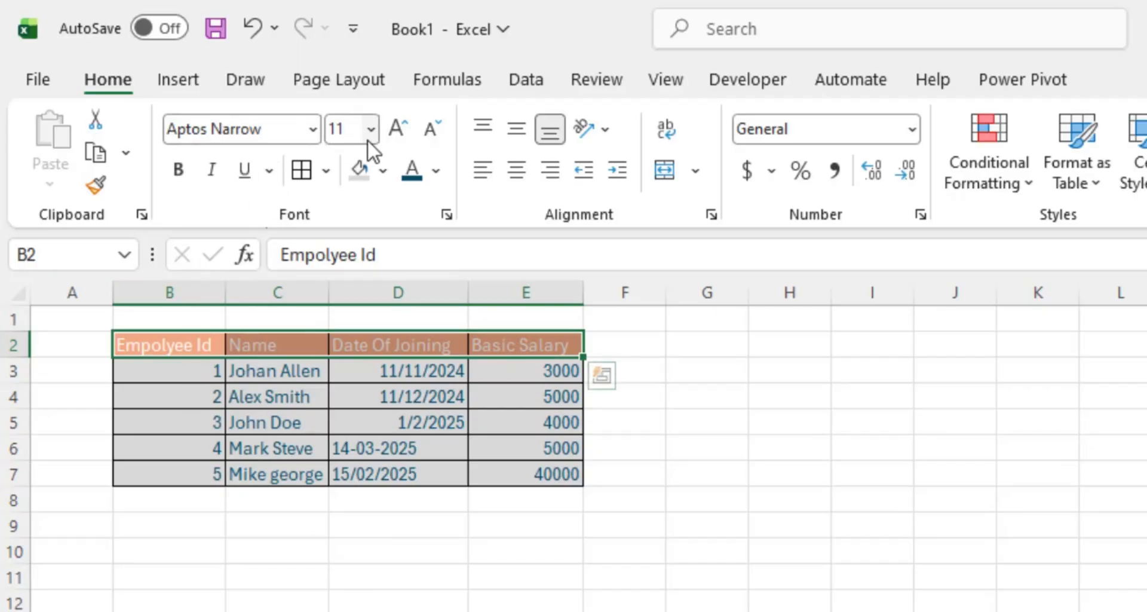
{"action": "left_click", "coordinate": [308, 130]}
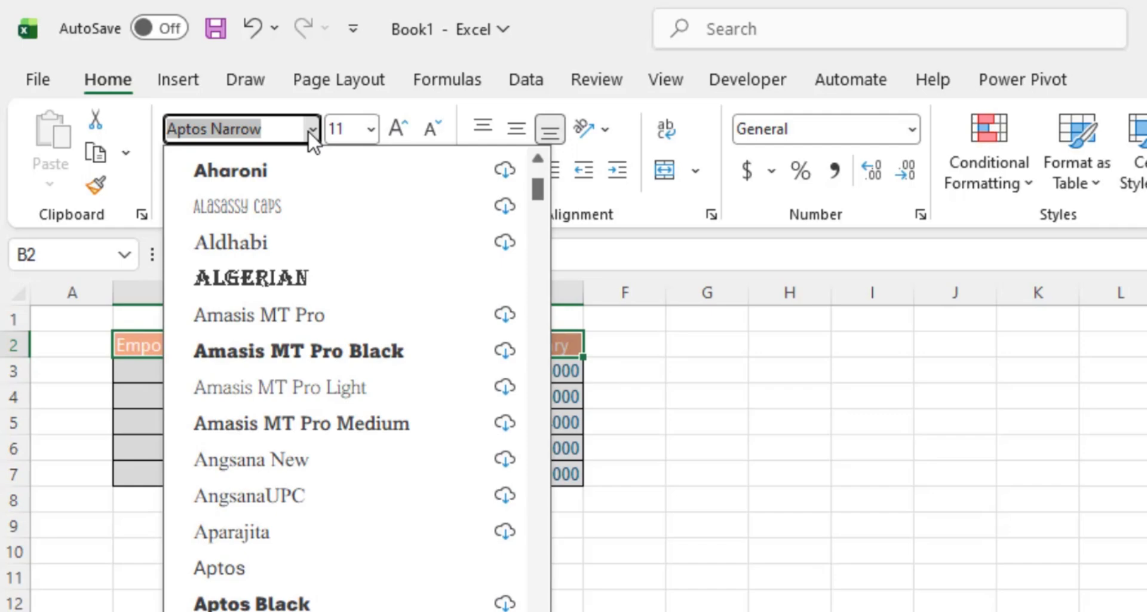
{"action": "scroll", "coordinate": [272, 406], "scroll_direction": "down", "scroll_amount": 3}
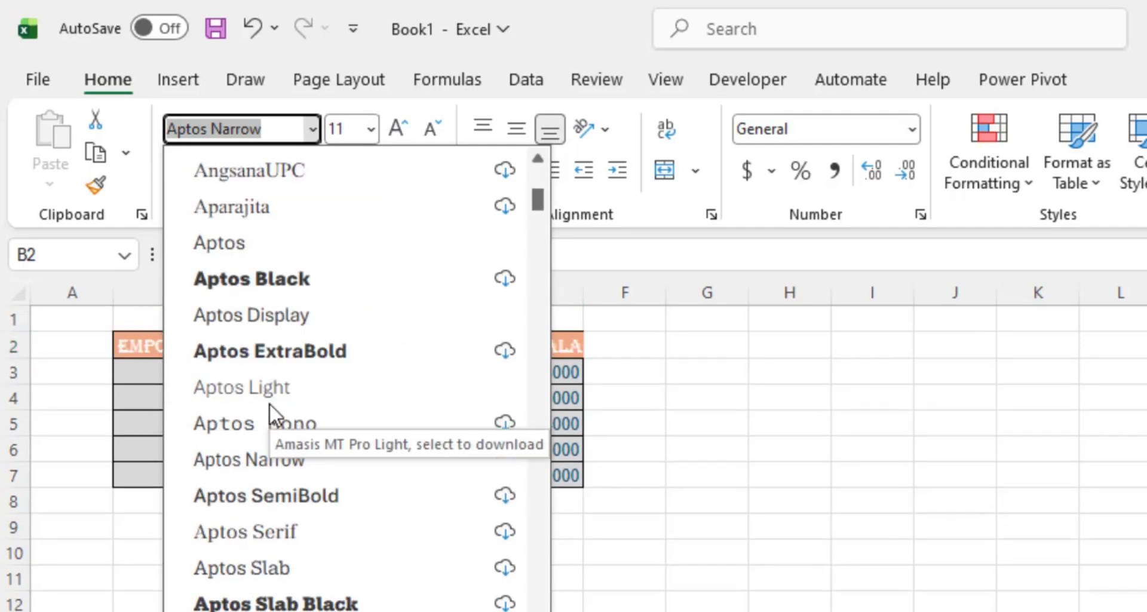
{"action": "scroll", "coordinate": [269, 403], "scroll_direction": "down", "scroll_amount": 2}
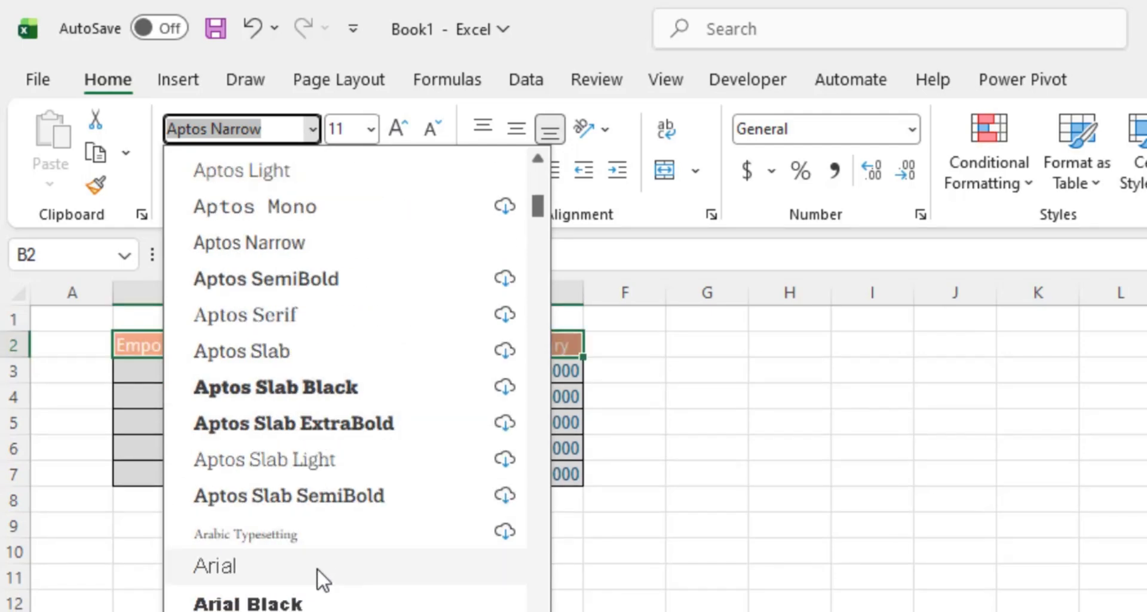
{"action": "left_click", "coordinate": [235, 568]}
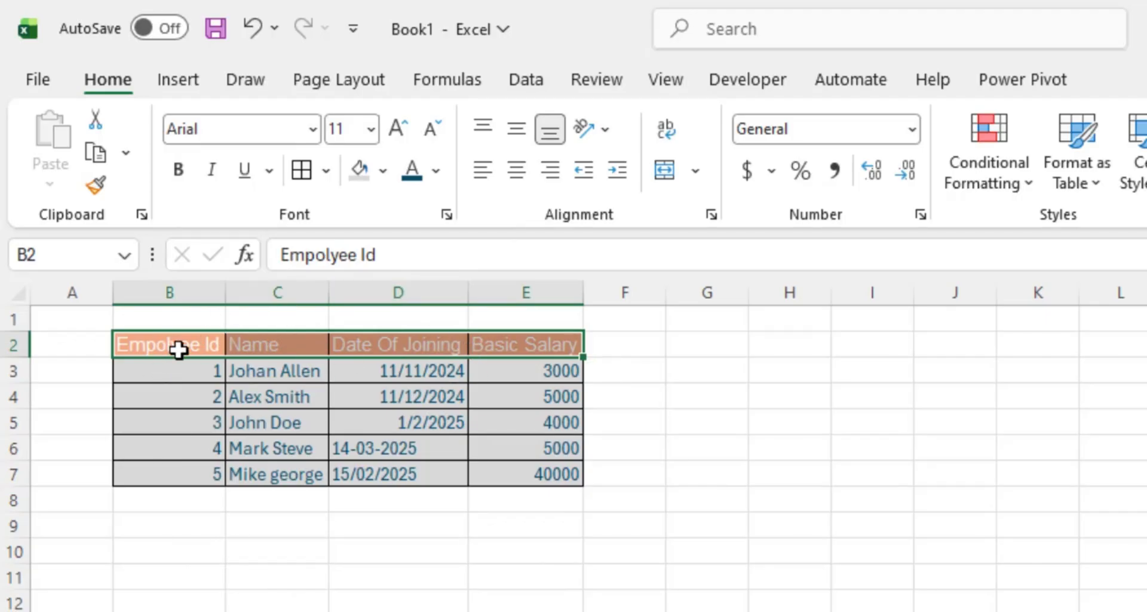
- Set the font size of the header row B2:E2 to 14
{"action": "left_click", "coordinate": [369, 130]}
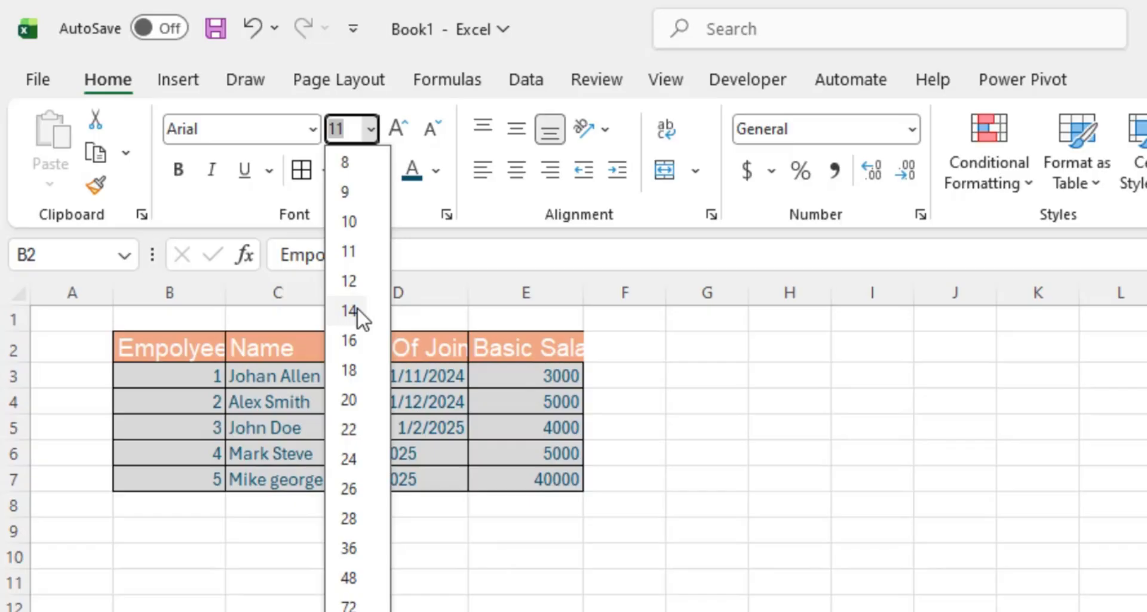
{"action": "left_click", "coordinate": [356, 307]}
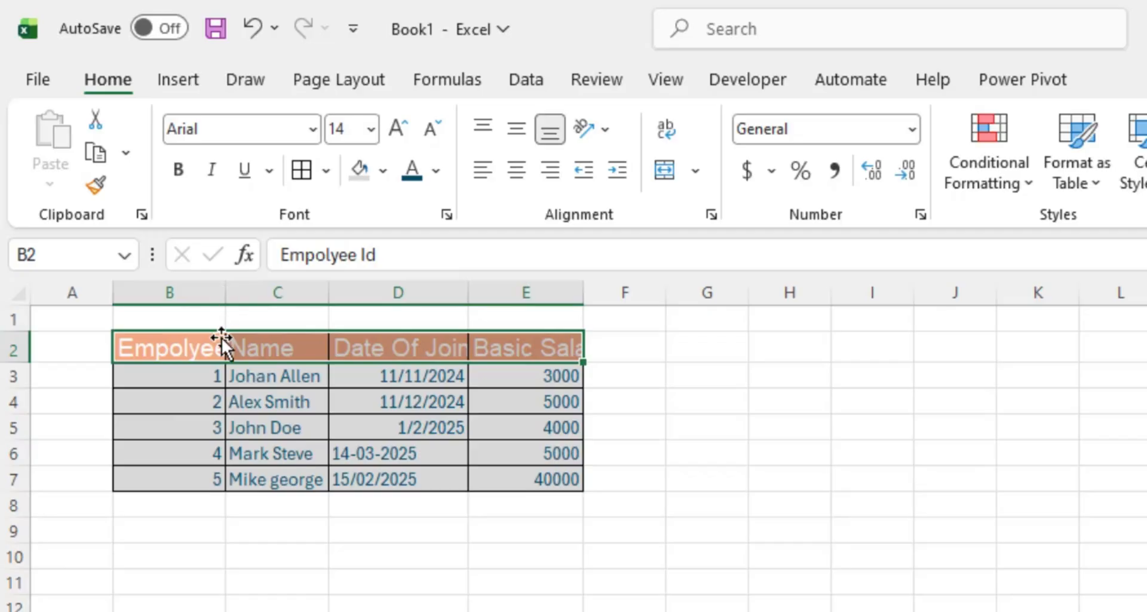
{"action": "left_click", "coordinate": [186, 357]}
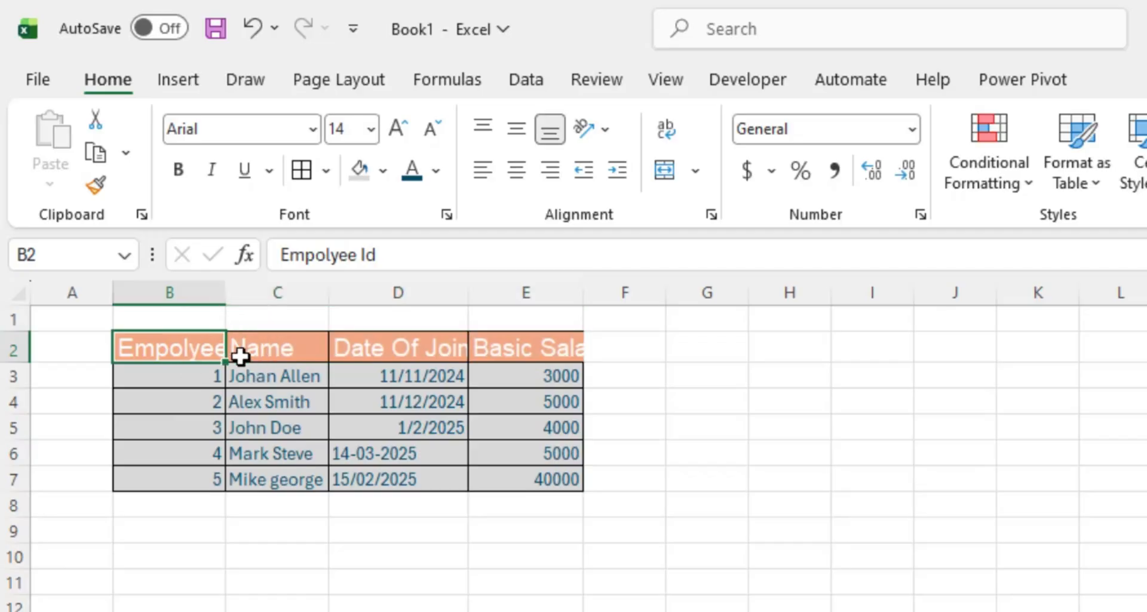
{"action": "left_click", "coordinate": [357, 355]}
{"action": "left_click", "coordinate": [491, 359]}
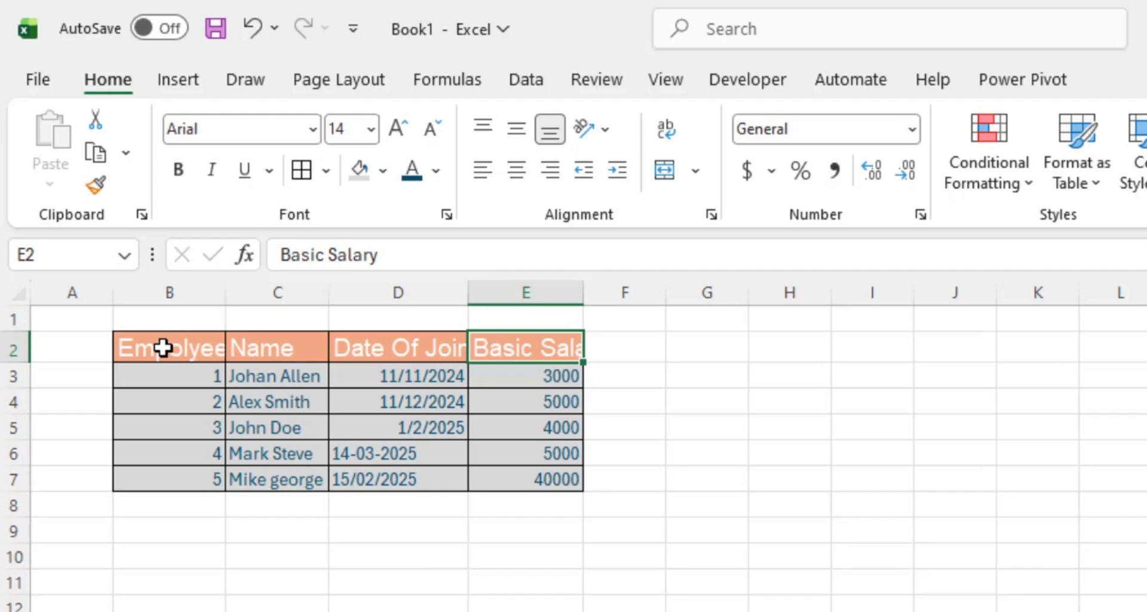
- AutoFit the column widths for the whole employee table B2:E7
{"action": "left_click_drag", "start_coordinate": [161, 346], "coordinate": [511, 479]}
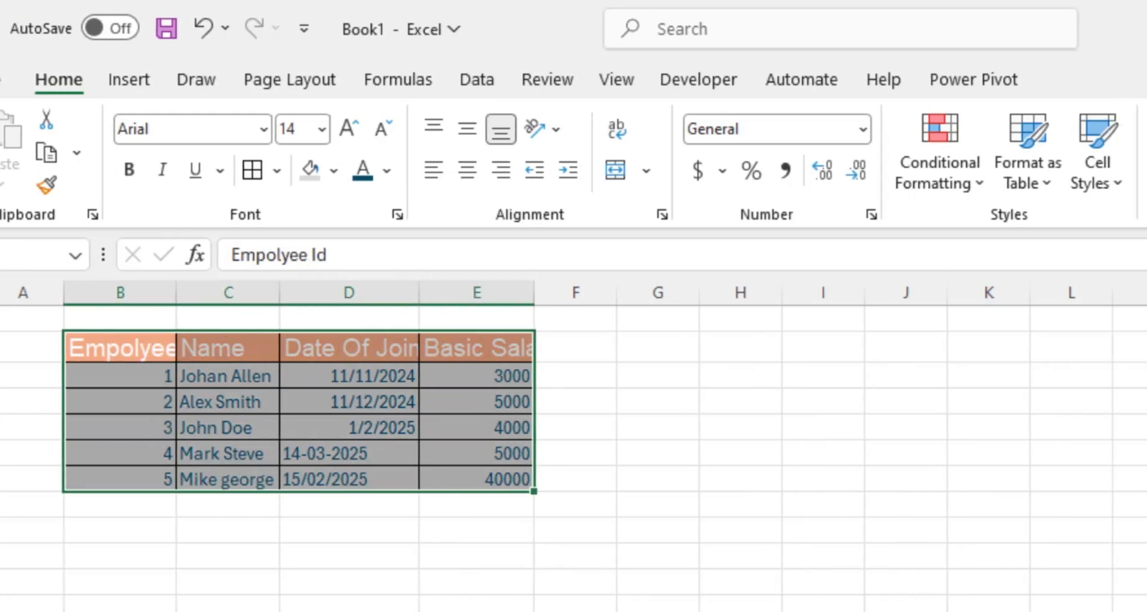
{"action": "left_click", "coordinate": [671, 178]}
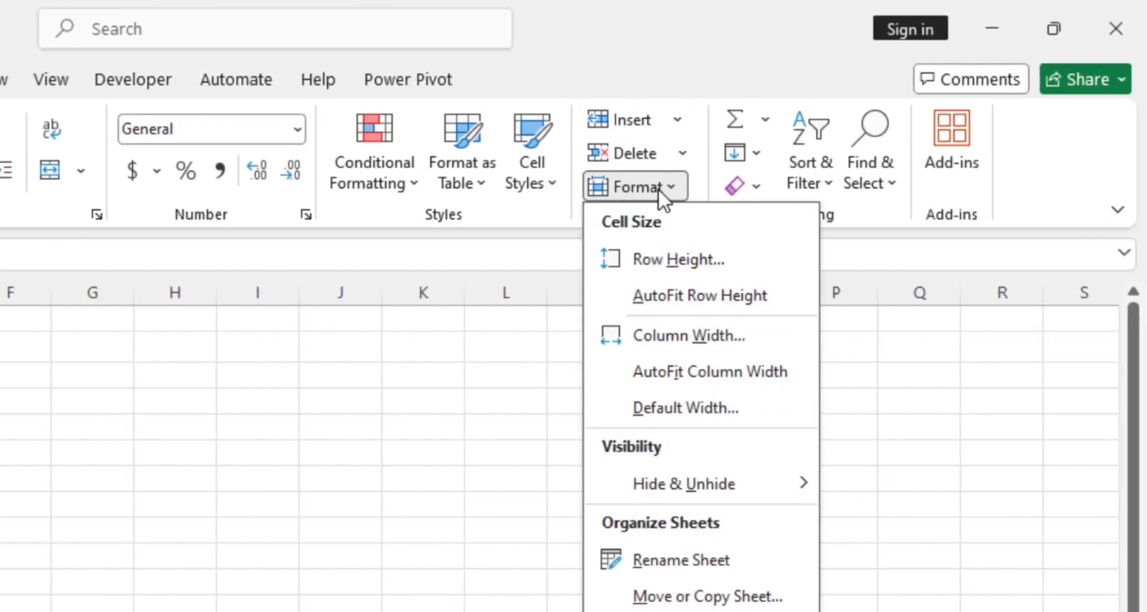
{"action": "left_click", "coordinate": [669, 371]}
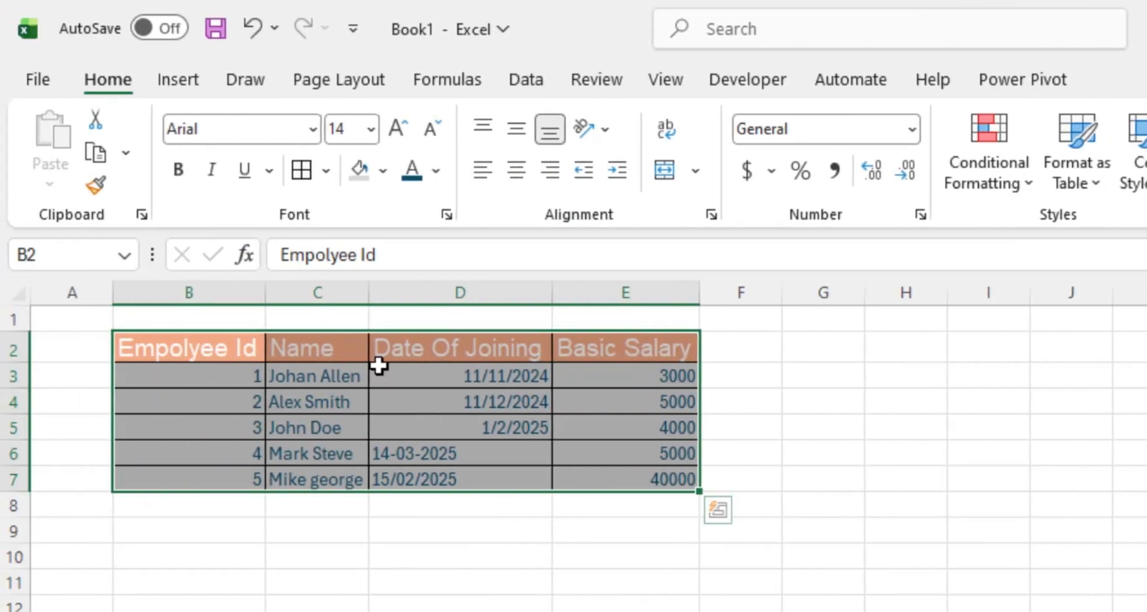
{"action": "left_click", "coordinate": [279, 548]}
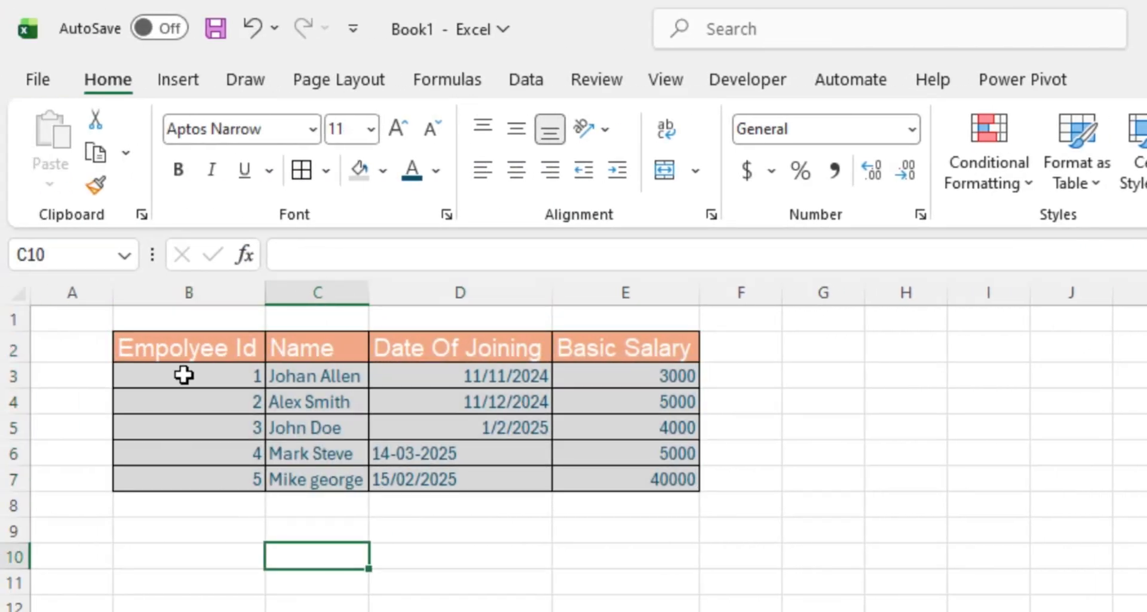
- Undo the AutoFit of the employee table's column widths
{"action": "left_click_drag", "start_coordinate": [184, 374], "coordinate": [596, 472]}
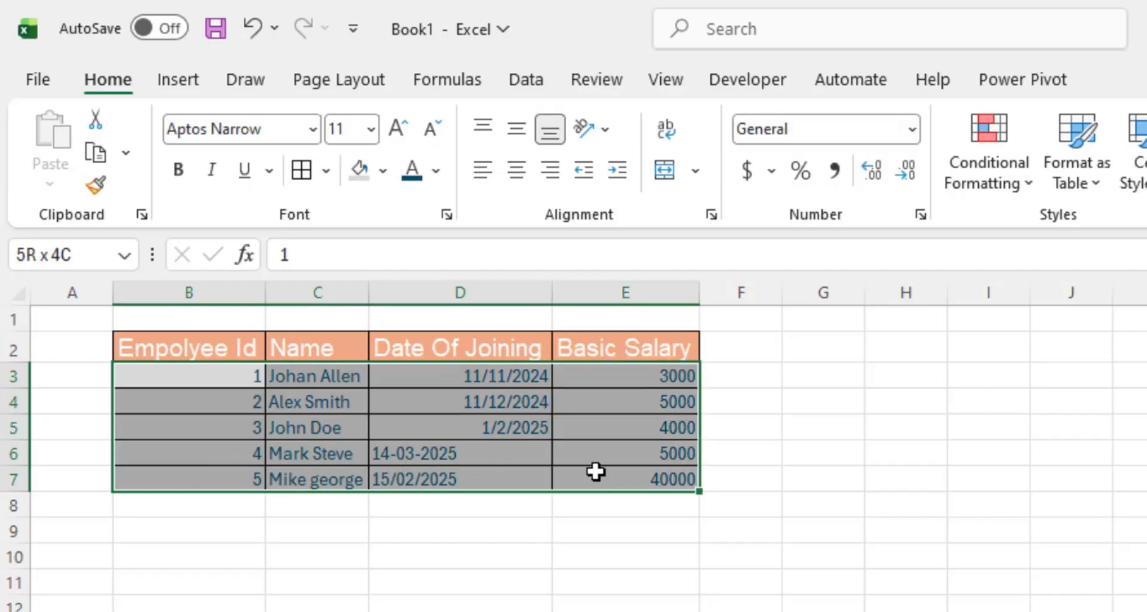
{"action": "left_click_drag", "start_coordinate": [149, 374], "coordinate": [157, 397]}
{"action": "left_click", "coordinate": [160, 350]}
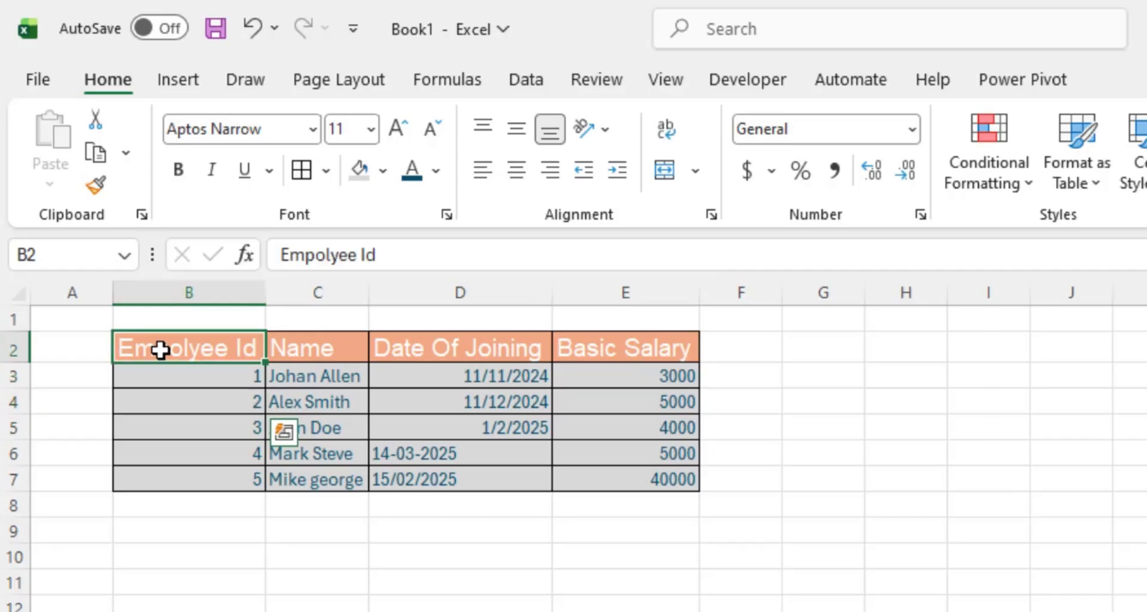
{"action": "left_click_drag", "start_coordinate": [160, 351], "coordinate": [625, 479]}
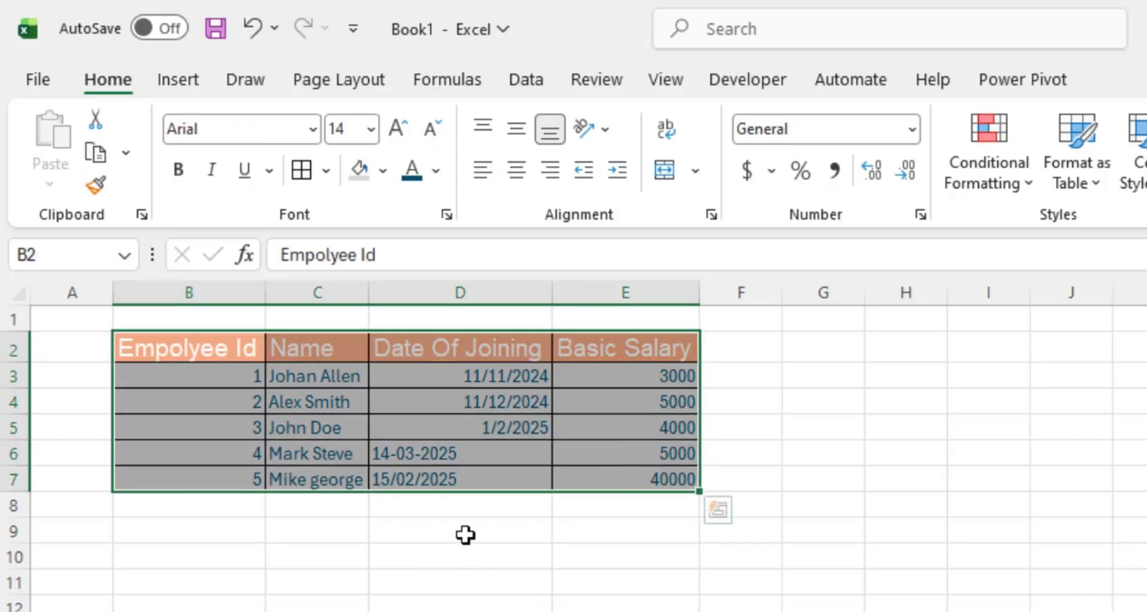
{"action": "key", "text": "ctrl+z"}
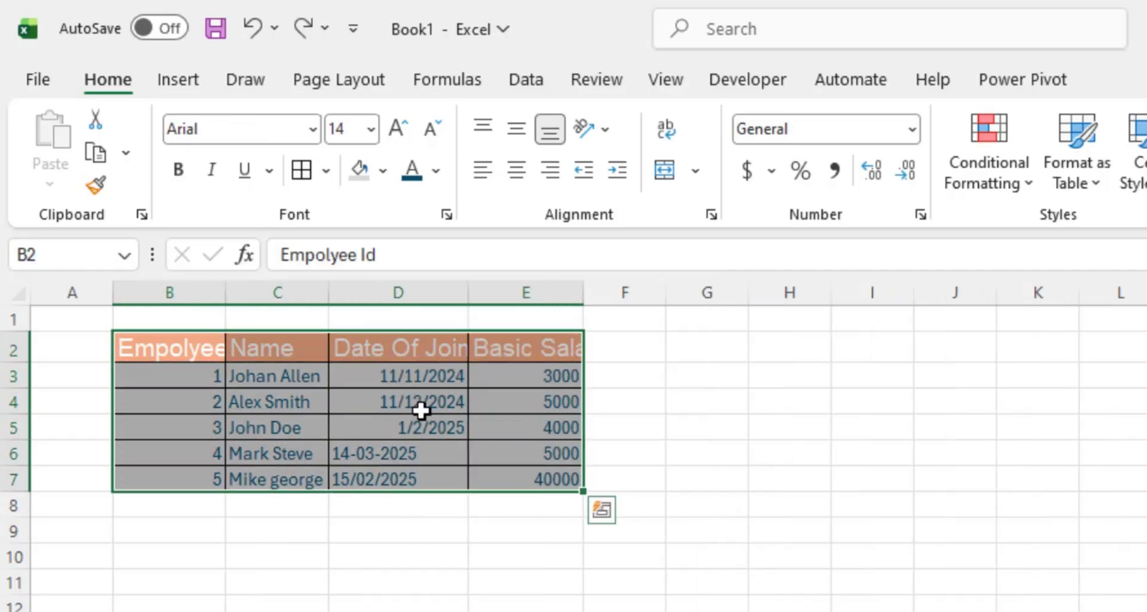
{"action": "left_click", "coordinate": [156, 506]}
- Wrap the text in the header row B2:E2 and widen column B slightly so its first header word fits on one line
{"action": "left_click_drag", "start_coordinate": [127, 351], "coordinate": [526, 351]}
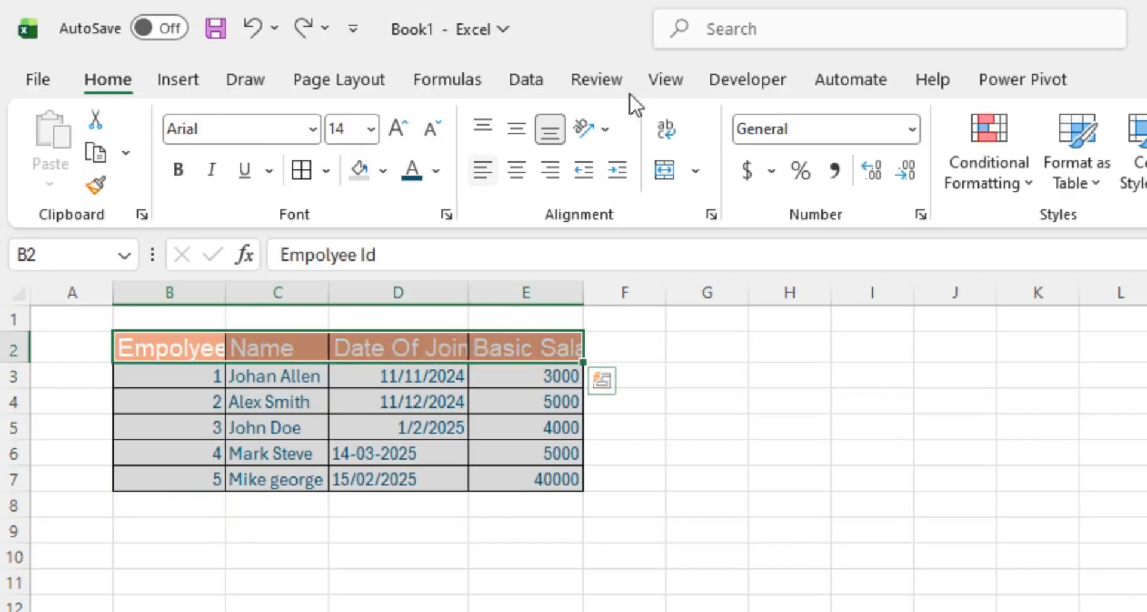
{"action": "left_click", "coordinate": [666, 133]}
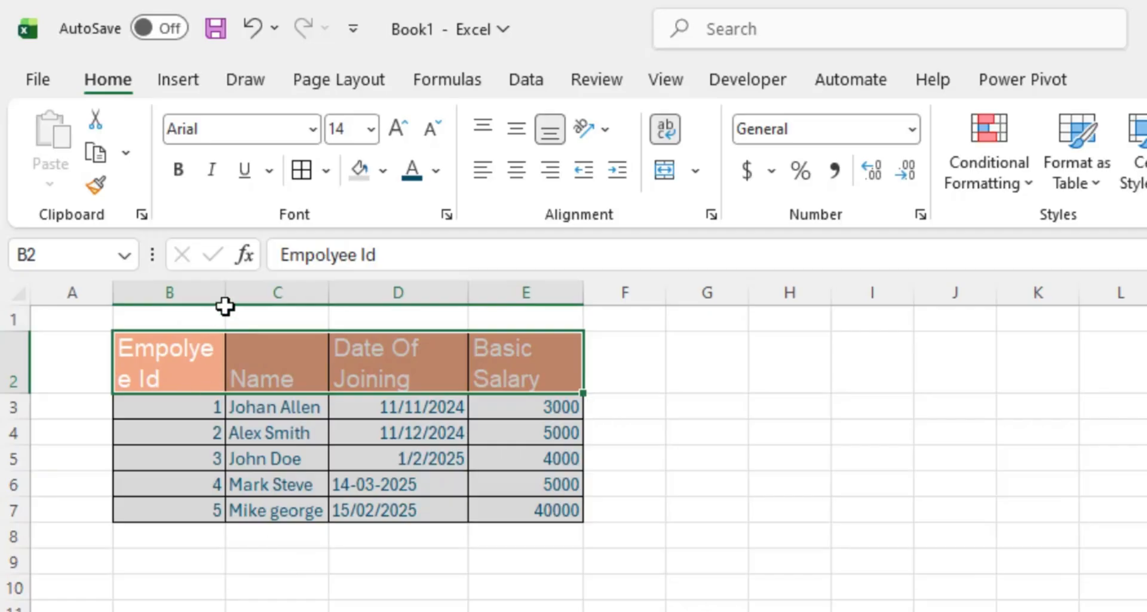
{"action": "left_click_drag", "start_coordinate": [225, 299], "coordinate": [237, 306]}
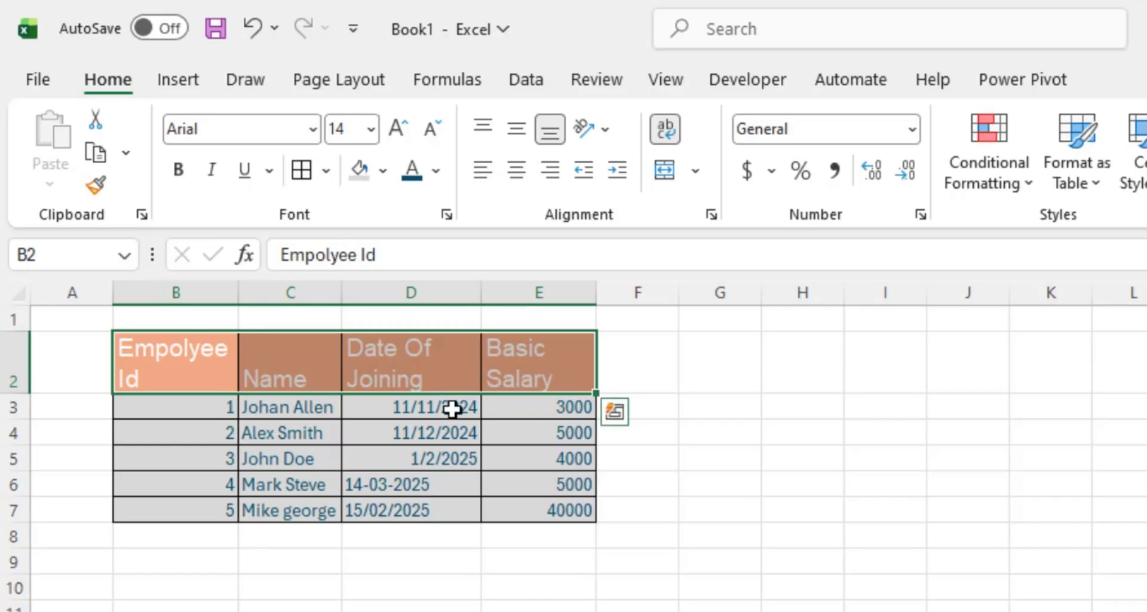
{"action": "left_click", "coordinate": [348, 553]}
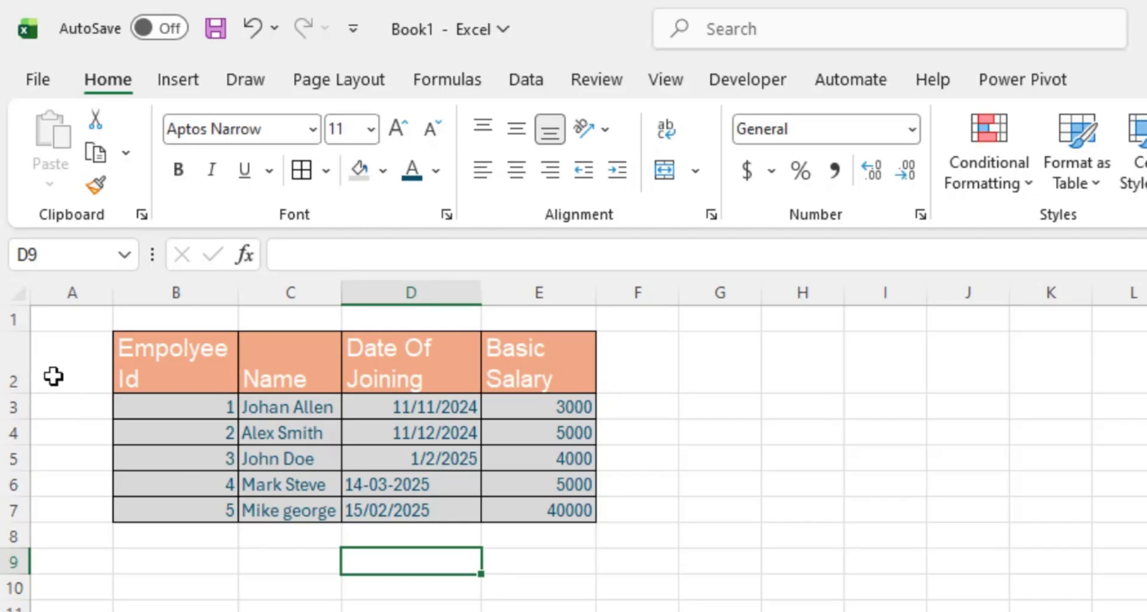
- Open the Format Cells dialog for the header row B2:E2 and examine its border, fill and text alignment options
{"action": "left_click_drag", "start_coordinate": [145, 359], "coordinate": [496, 367]}
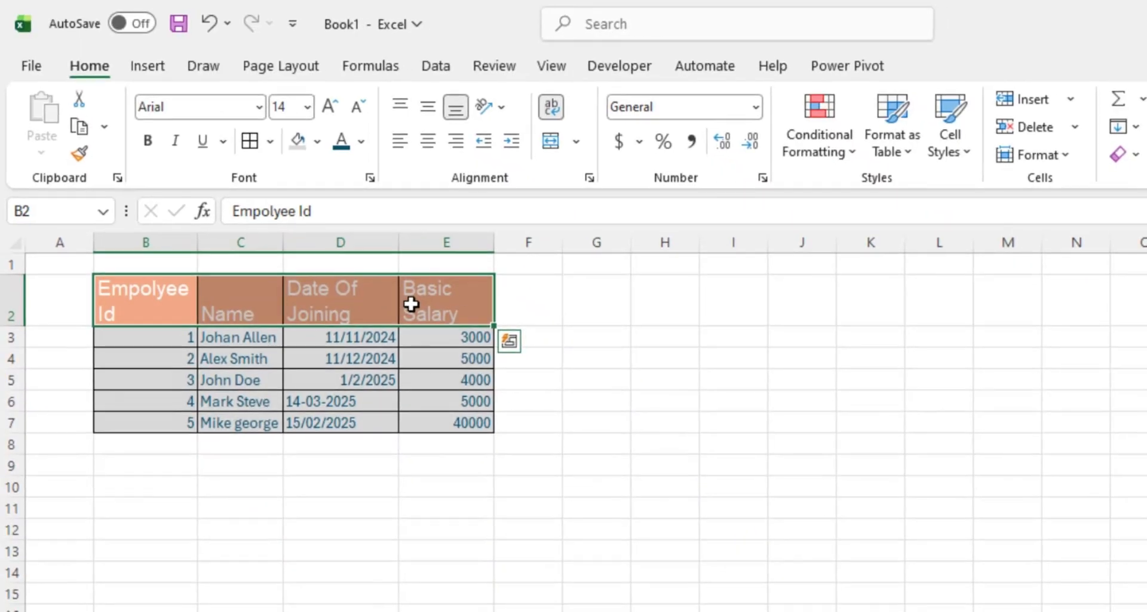
{"action": "key", "text": "ctrl+1"}
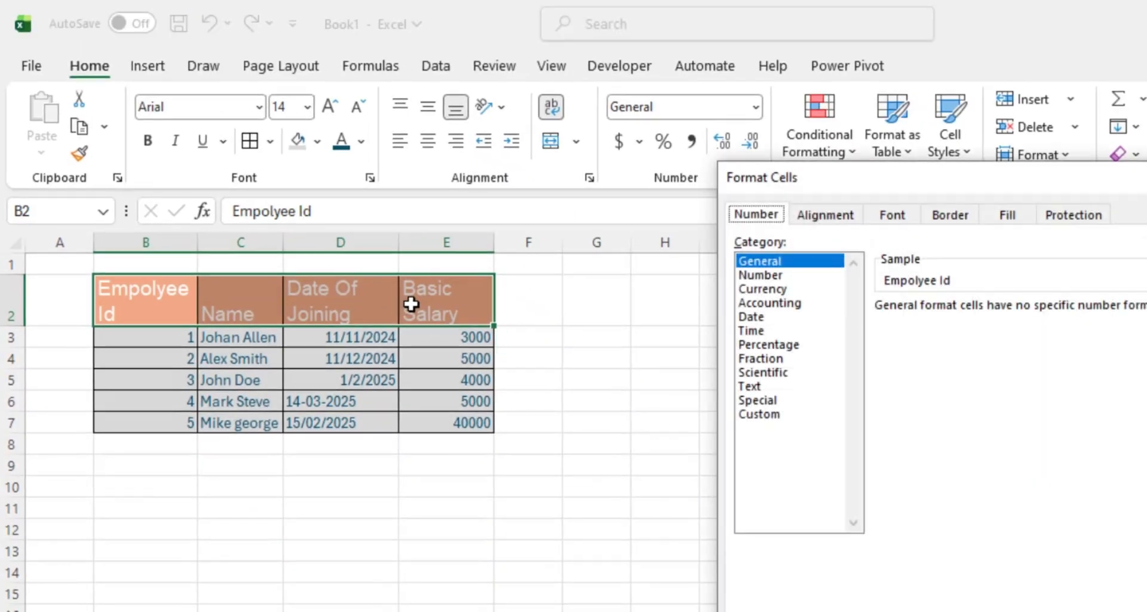
{"action": "left_click_drag", "start_coordinate": [843, 179], "coordinate": [702, 183]}
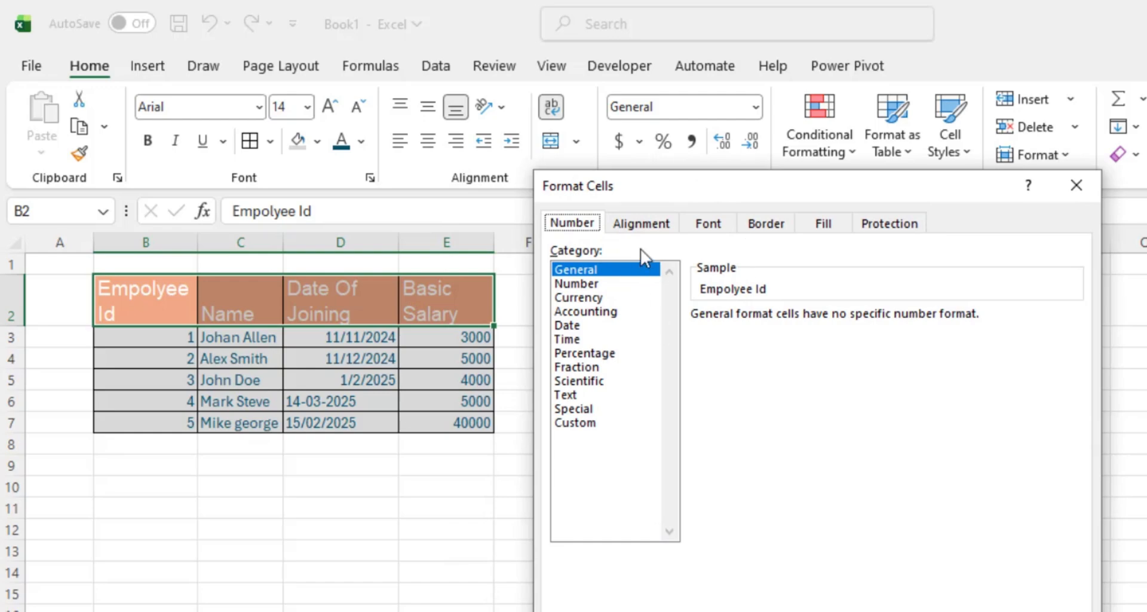
{"action": "left_click", "coordinate": [659, 226]}
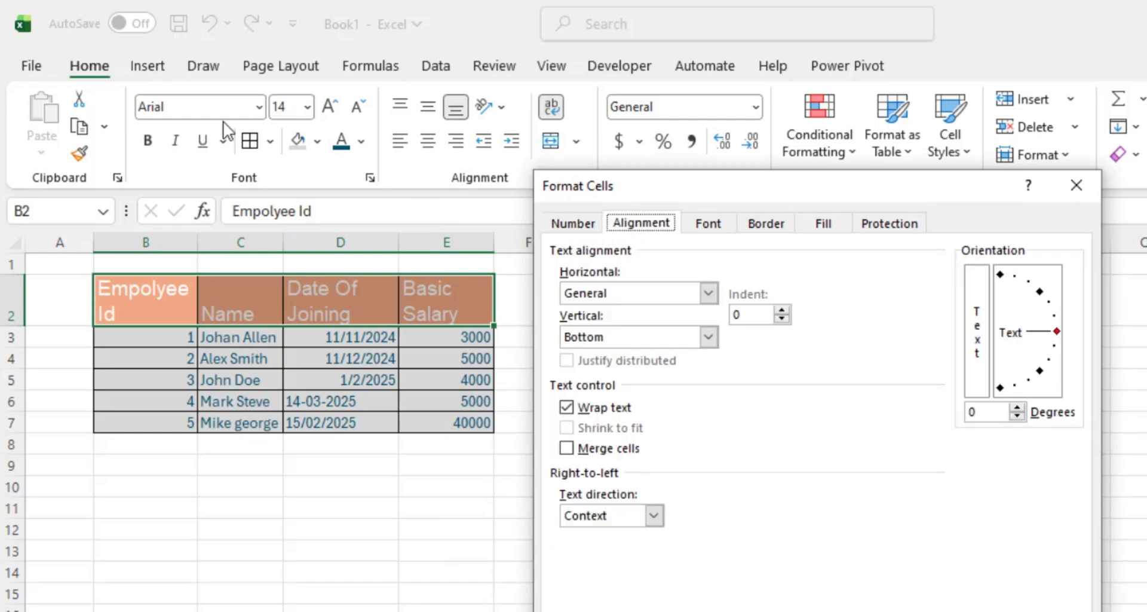
{"action": "left_click", "coordinate": [759, 226]}
{"action": "left_click", "coordinate": [821, 224]}
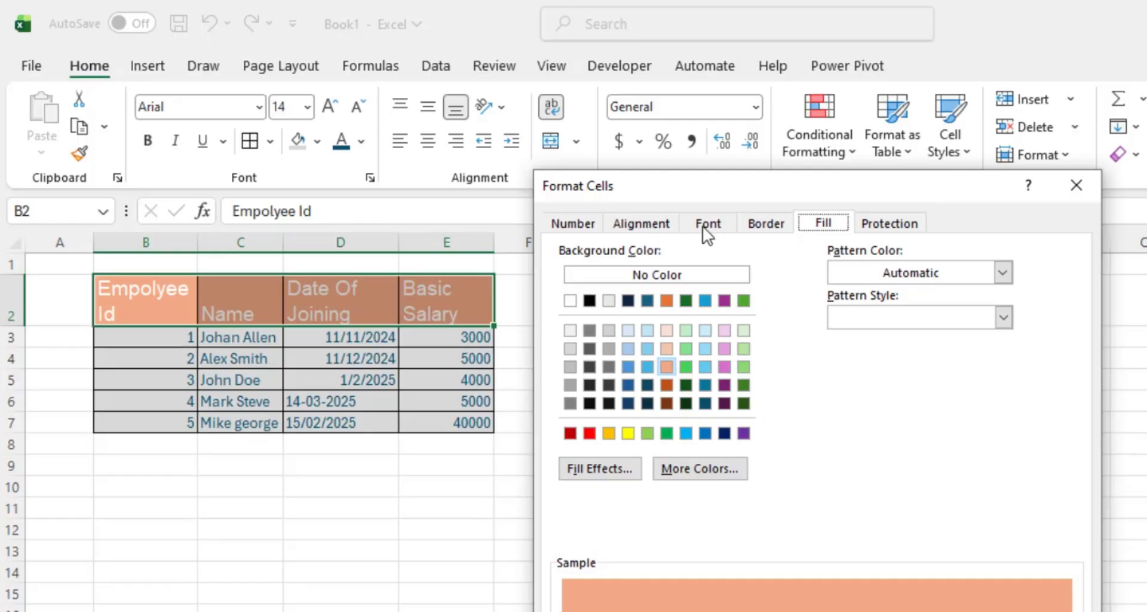
{"action": "left_click", "coordinate": [628, 227]}
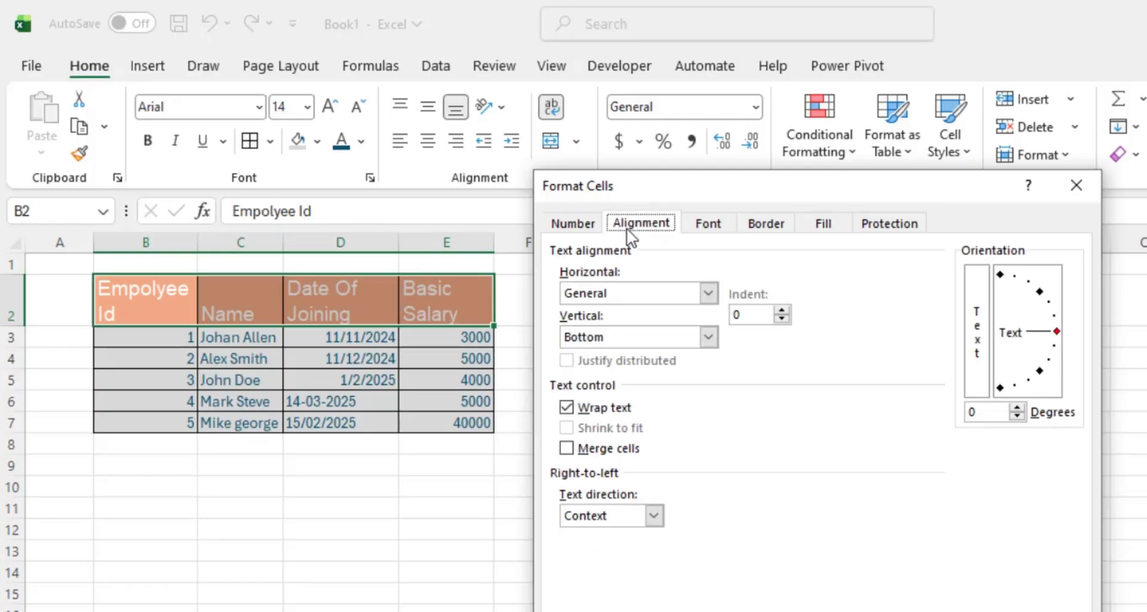
{"action": "left_click", "coordinate": [709, 293]}
{"action": "left_click", "coordinate": [708, 293]}
{"action": "left_click", "coordinate": [708, 337]}
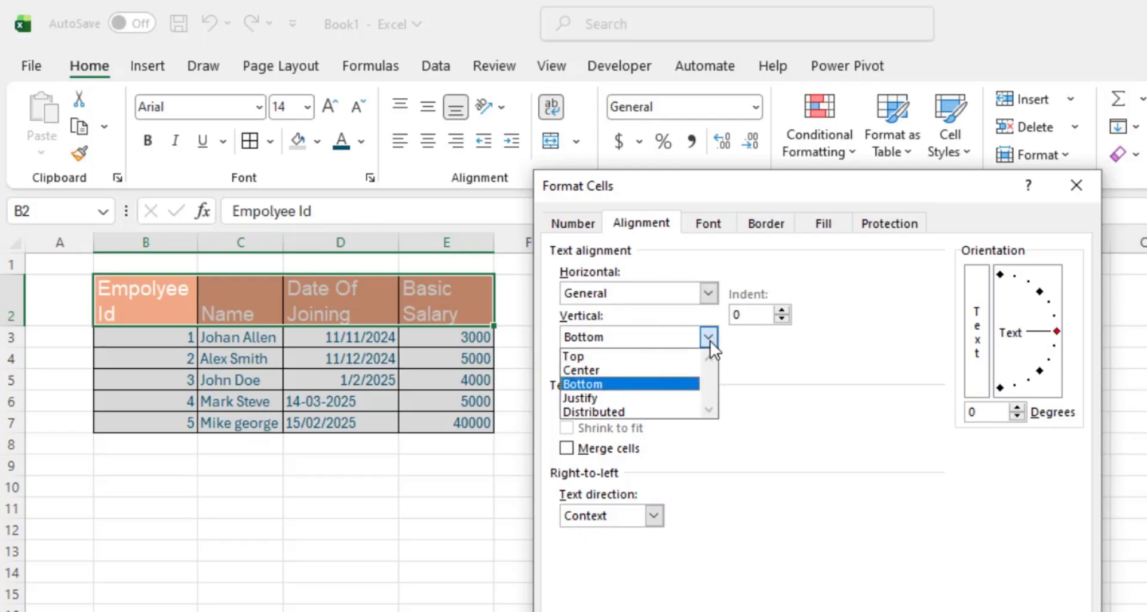
{"action": "left_click", "coordinate": [710, 340]}
- Set the header row's horizontal alignment to Center and vertical alignment to Distributed, and apply the formatting
{"action": "left_click", "coordinate": [708, 292]}
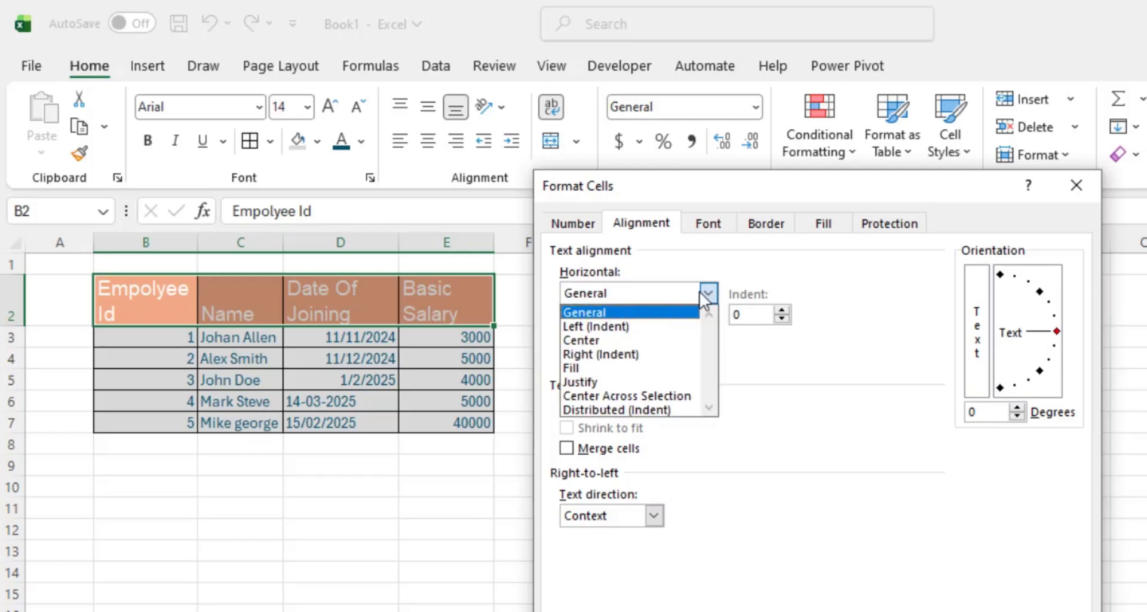
{"action": "left_click", "coordinate": [582, 340]}
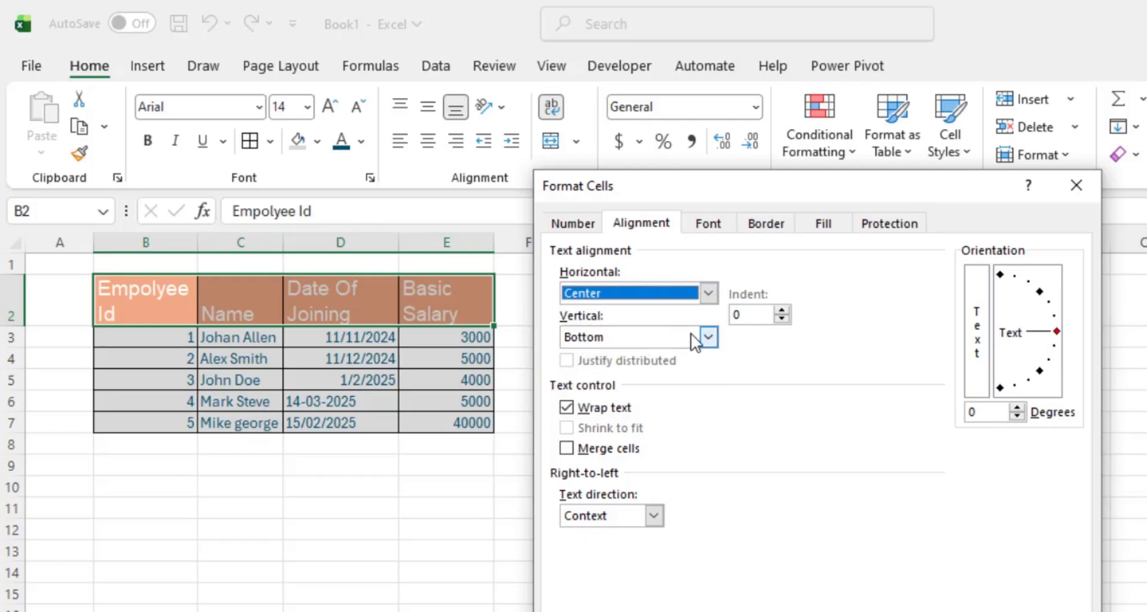
{"action": "left_click", "coordinate": [709, 332]}
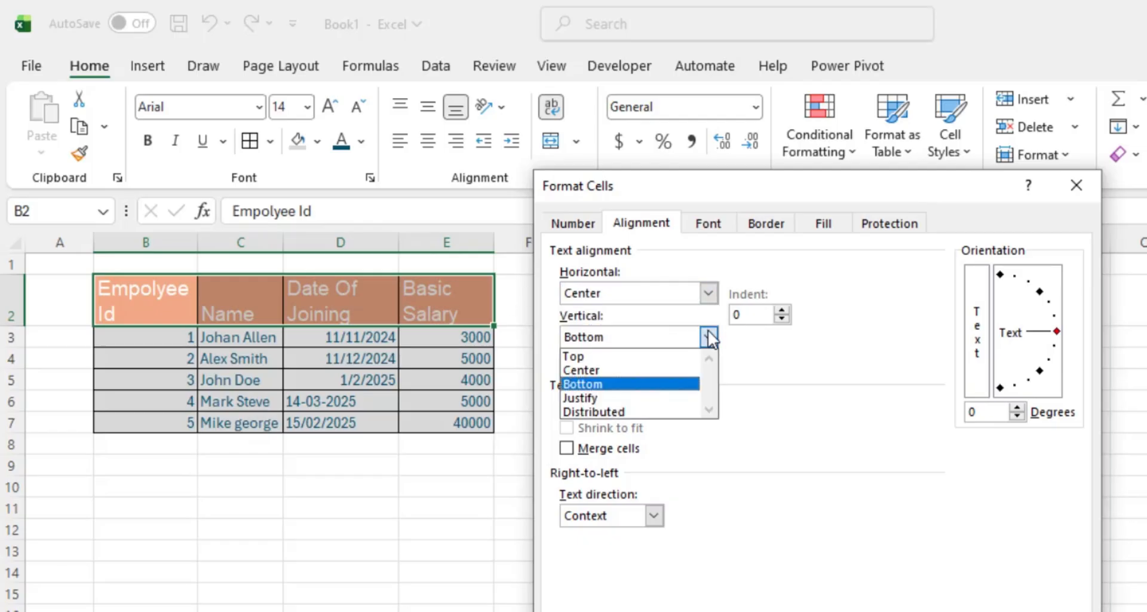
{"action": "left_click", "coordinate": [622, 412]}
{"action": "key", "text": "Return"}
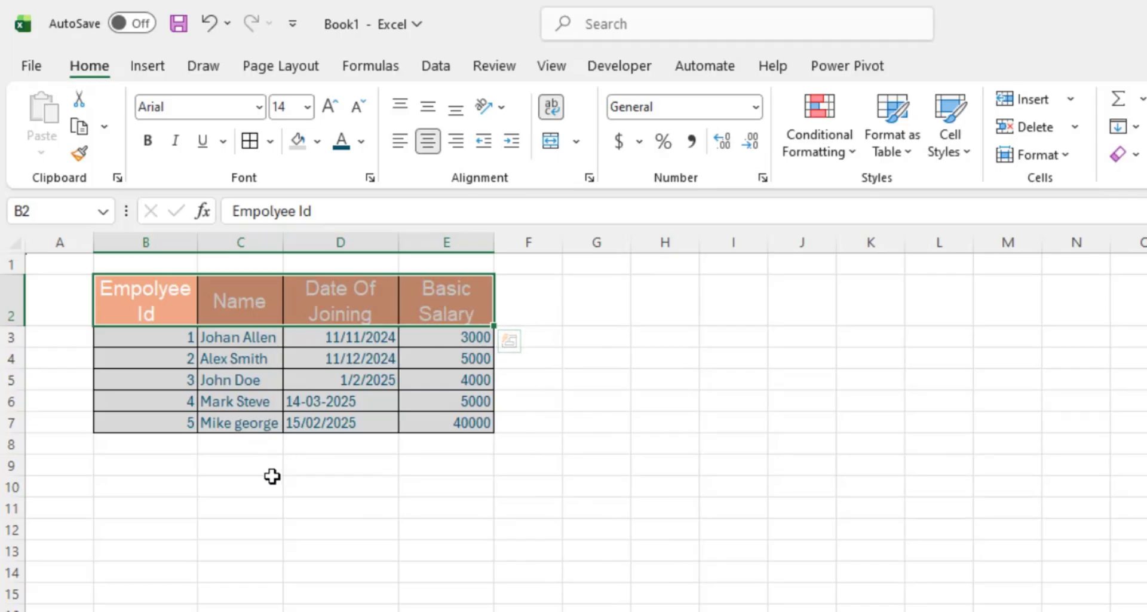
{"action": "left_click", "coordinate": [305, 486]}
- Center the employee ID values in B3:B7 horizontally
{"action": "left_click", "coordinate": [165, 339]}
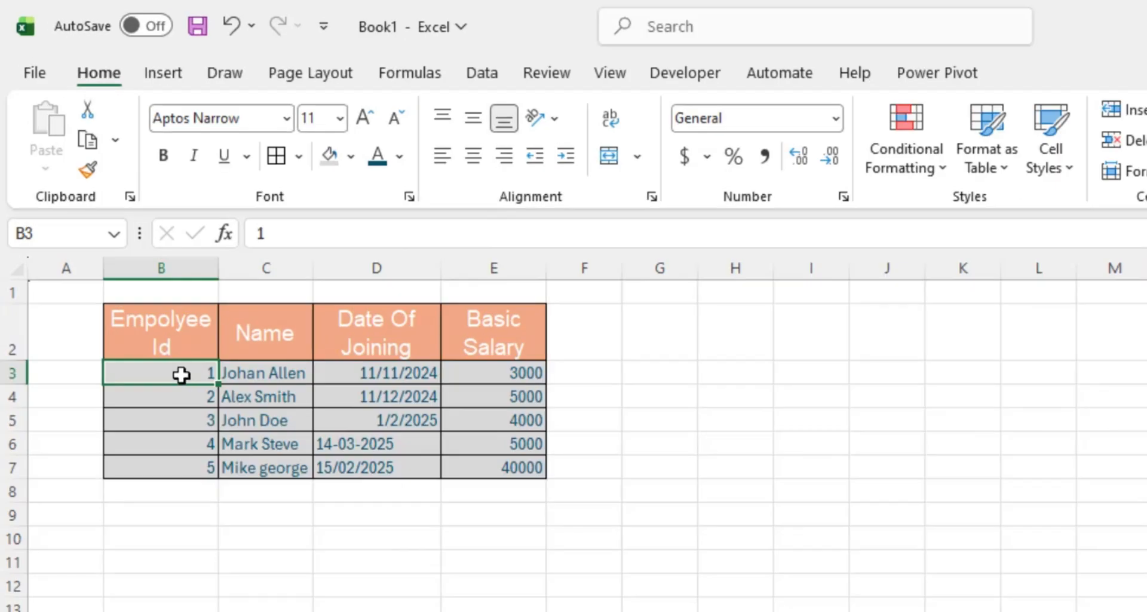
{"action": "left_click_drag", "start_coordinate": [181, 385], "coordinate": [184, 471]}
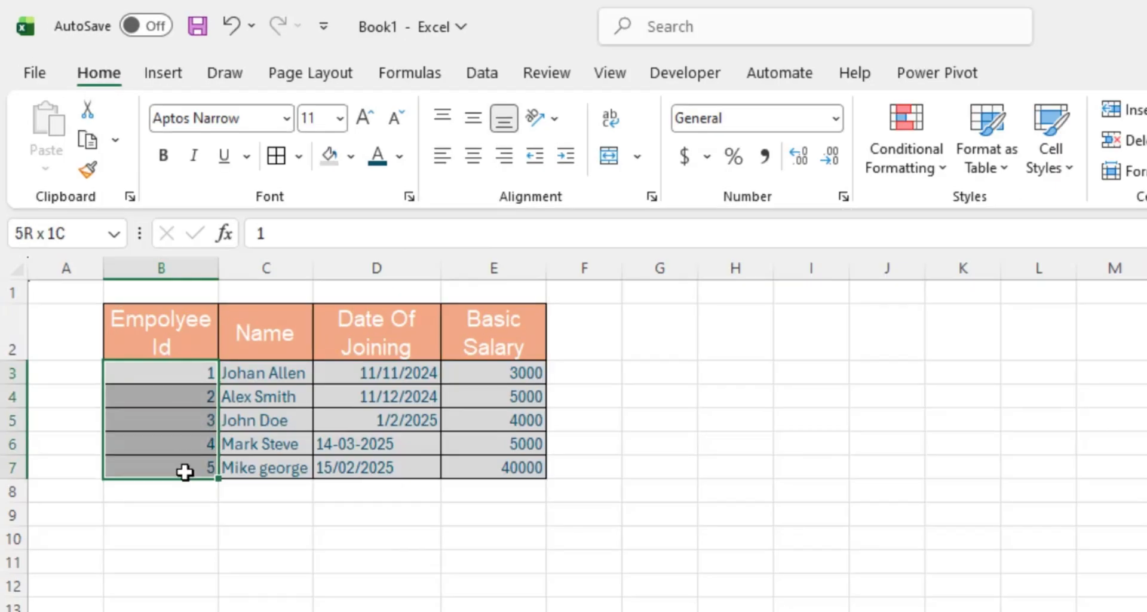
{"action": "left_click", "coordinate": [474, 122]}
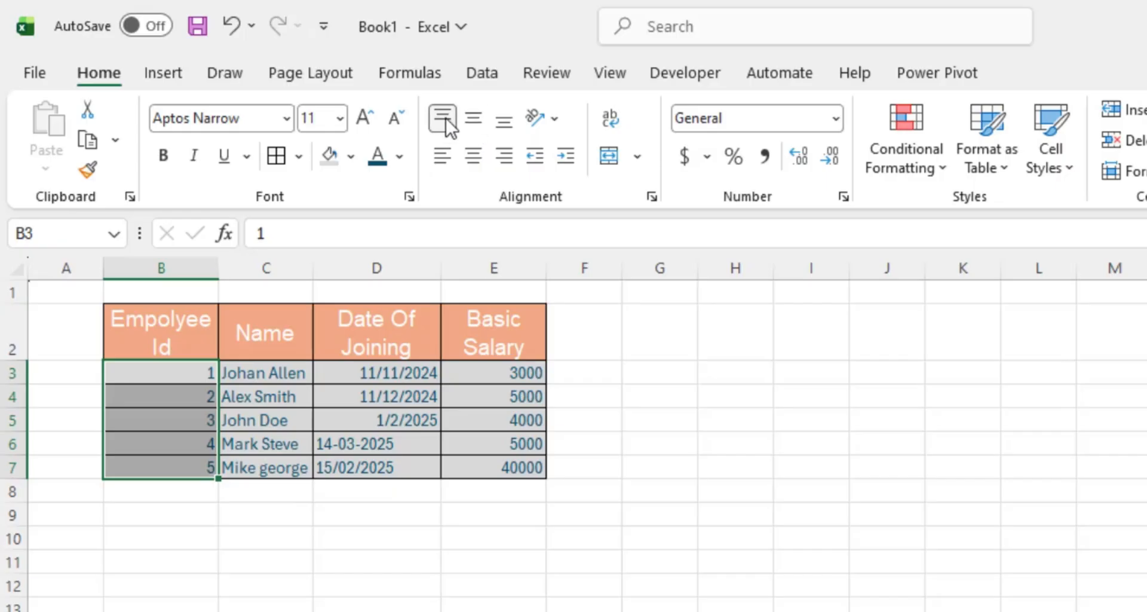
{"action": "key", "text": "ctrl+z"}
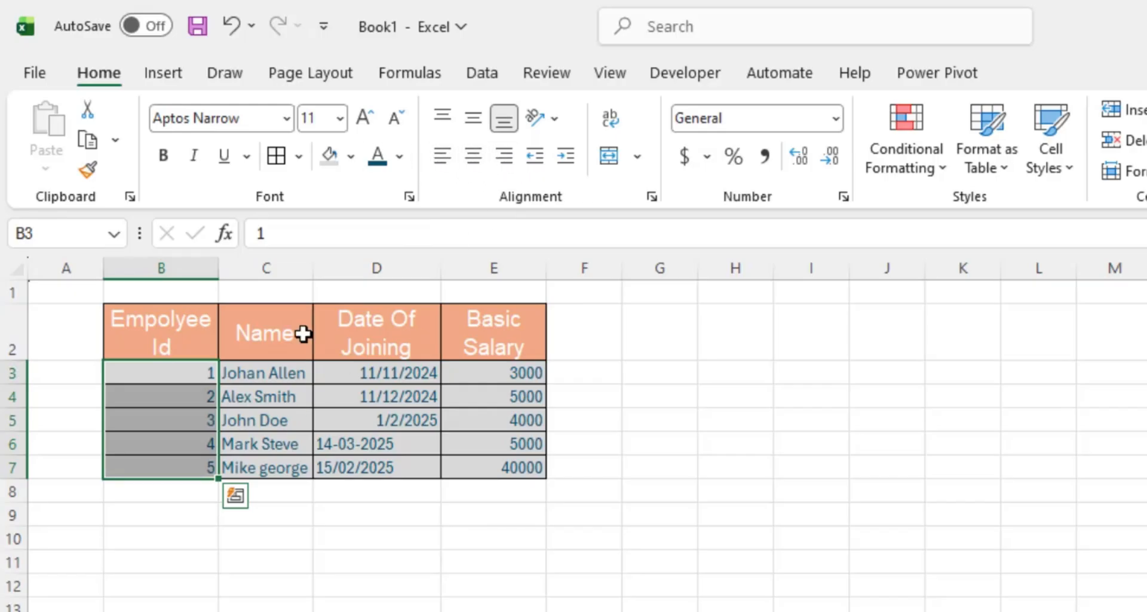
{"action": "left_click", "coordinate": [472, 157]}
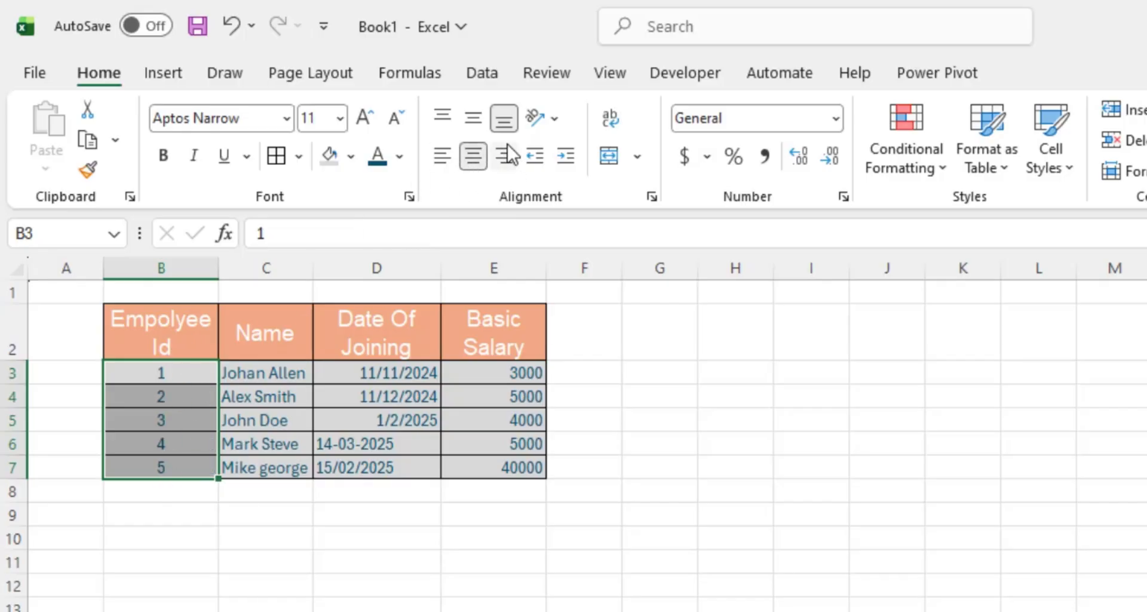
- Try centering the employee names in C3:C7, and set them to left alignment instead
{"action": "left_click_drag", "start_coordinate": [261, 374], "coordinate": [267, 467]}
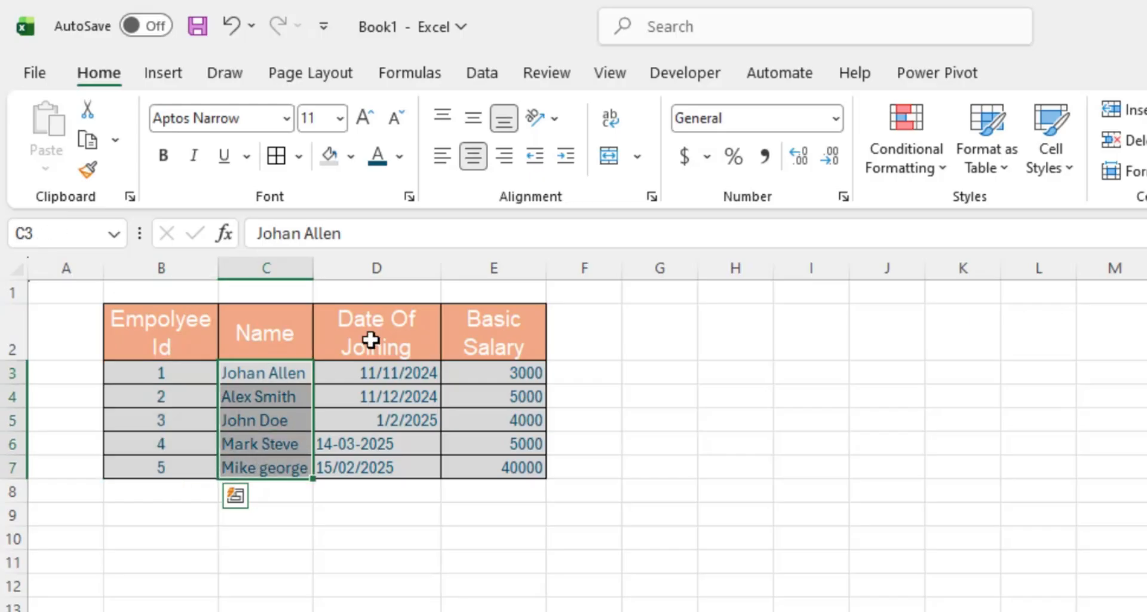
{"action": "left_click", "coordinate": [478, 159]}
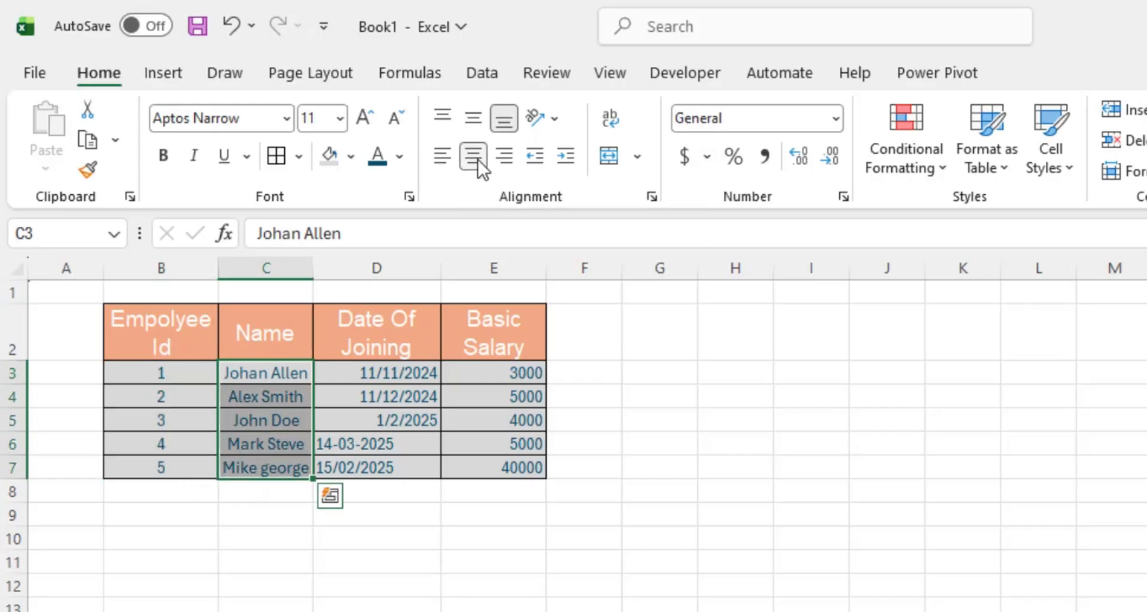
{"action": "left_click", "coordinate": [440, 157]}
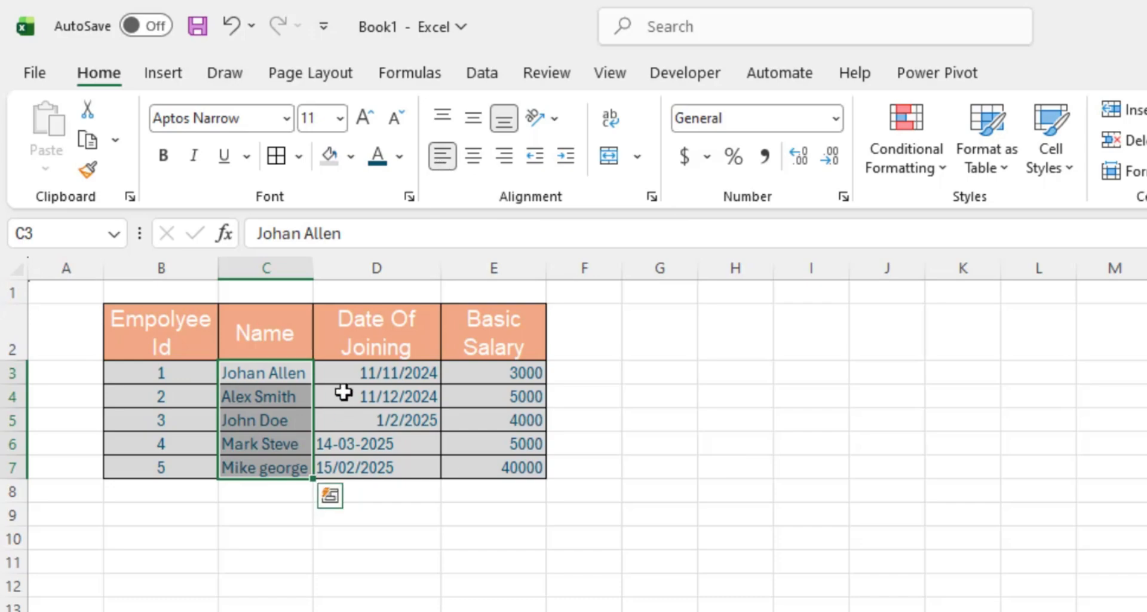
- Center the joining dates in D3:D7 horizontally and narrow column D to fit them more closely
{"action": "left_click_drag", "start_coordinate": [352, 375], "coordinate": [376, 467]}
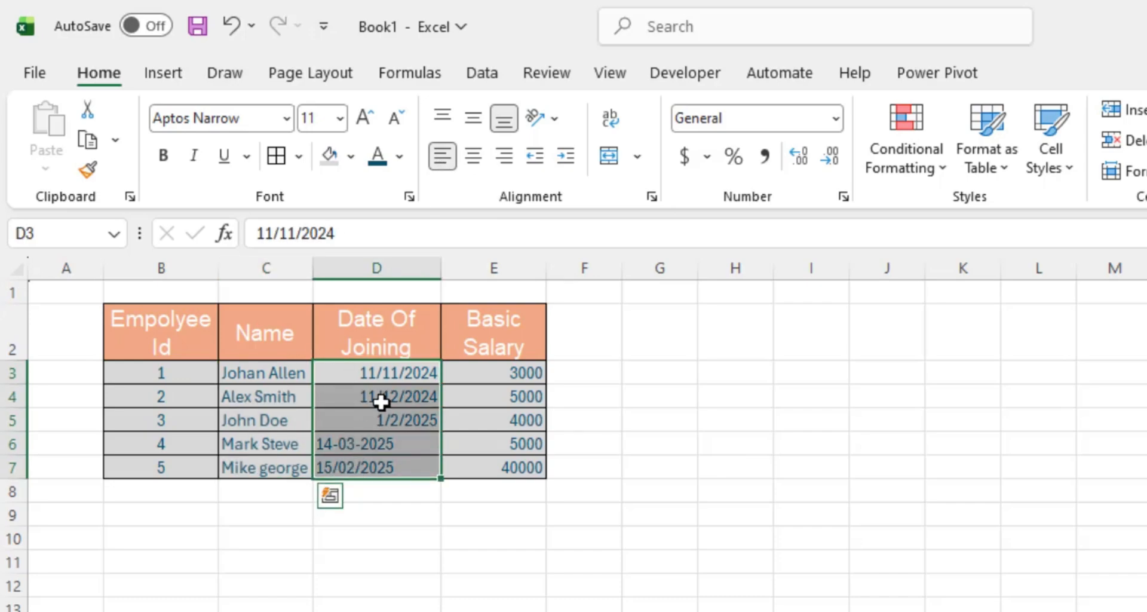
{"action": "left_click", "coordinate": [475, 158]}
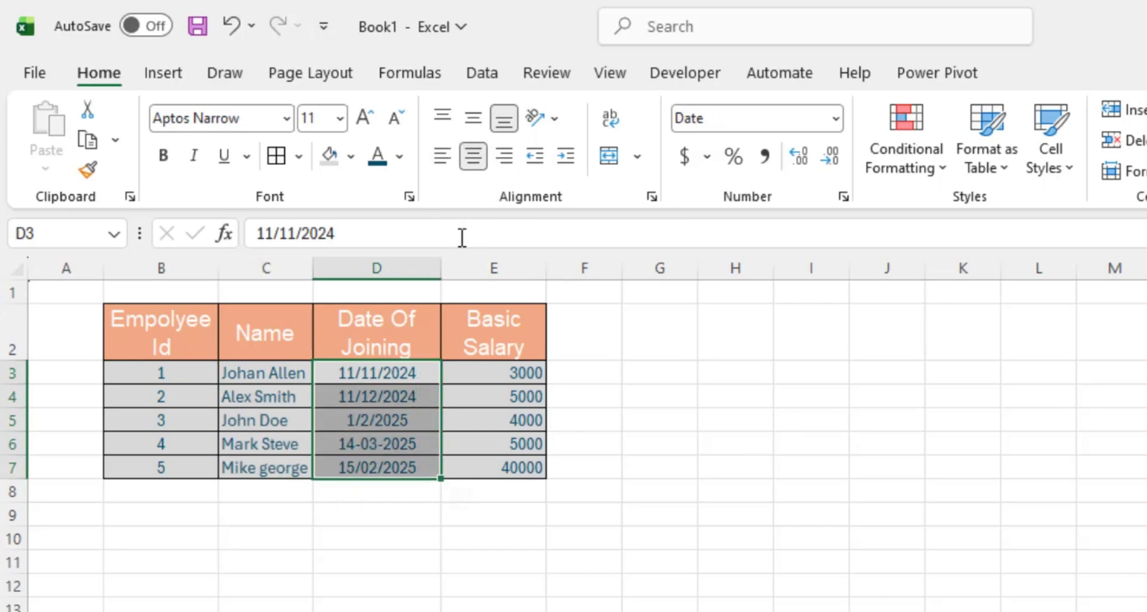
{"action": "left_click_drag", "start_coordinate": [440, 276], "coordinate": [420, 278]}
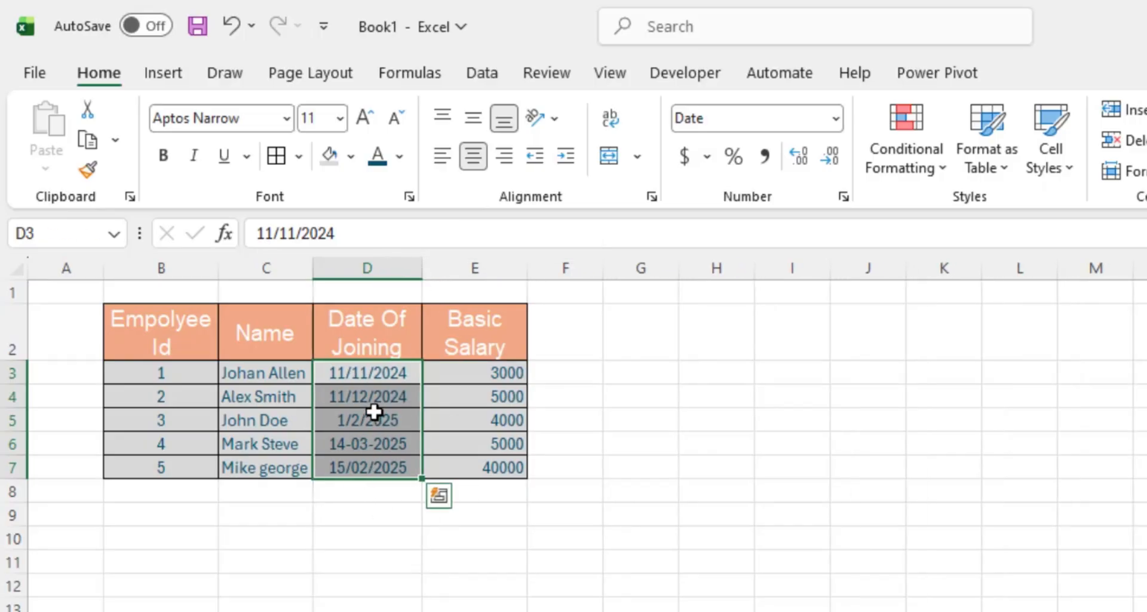
{"action": "left_click", "coordinate": [378, 538]}
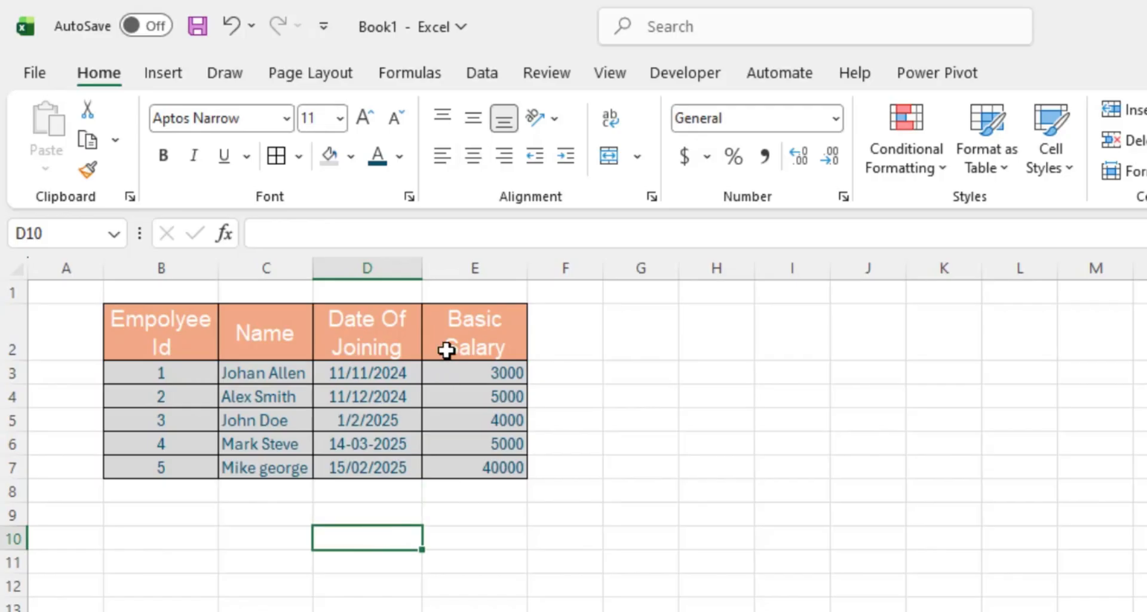
- Narrow the Basic Salary column E slightly so it fits its contents more closely
{"action": "left_click_drag", "start_coordinate": [528, 268], "coordinate": [511, 267]}
{"action": "key", "text": "Left"}
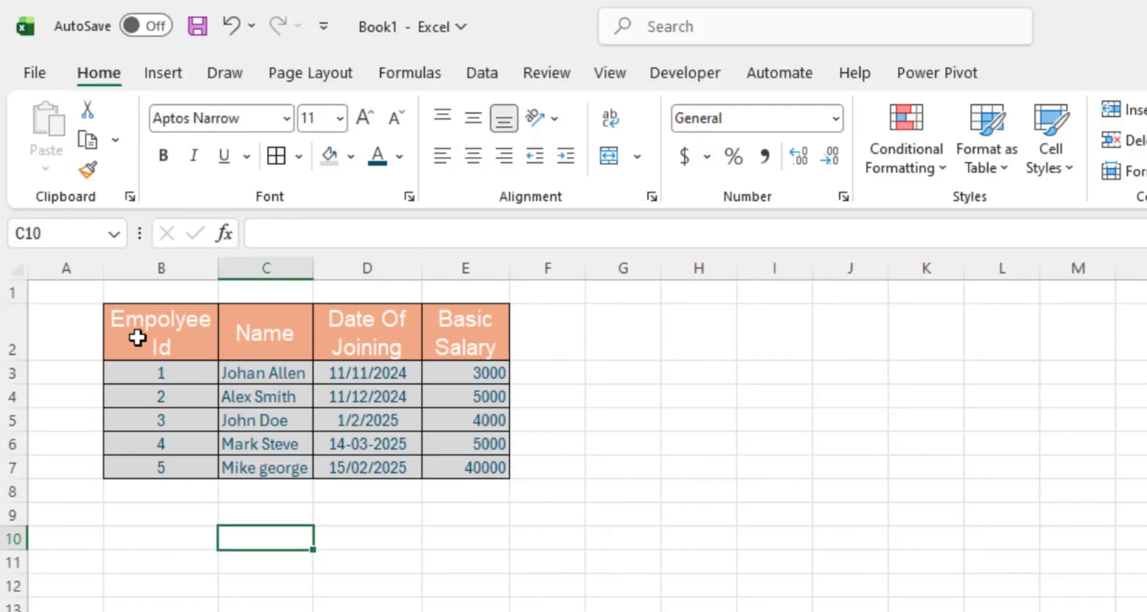
{"action": "left_click_drag", "start_coordinate": [137, 324], "coordinate": [440, 335]}
{"action": "left_click", "coordinate": [206, 532]}
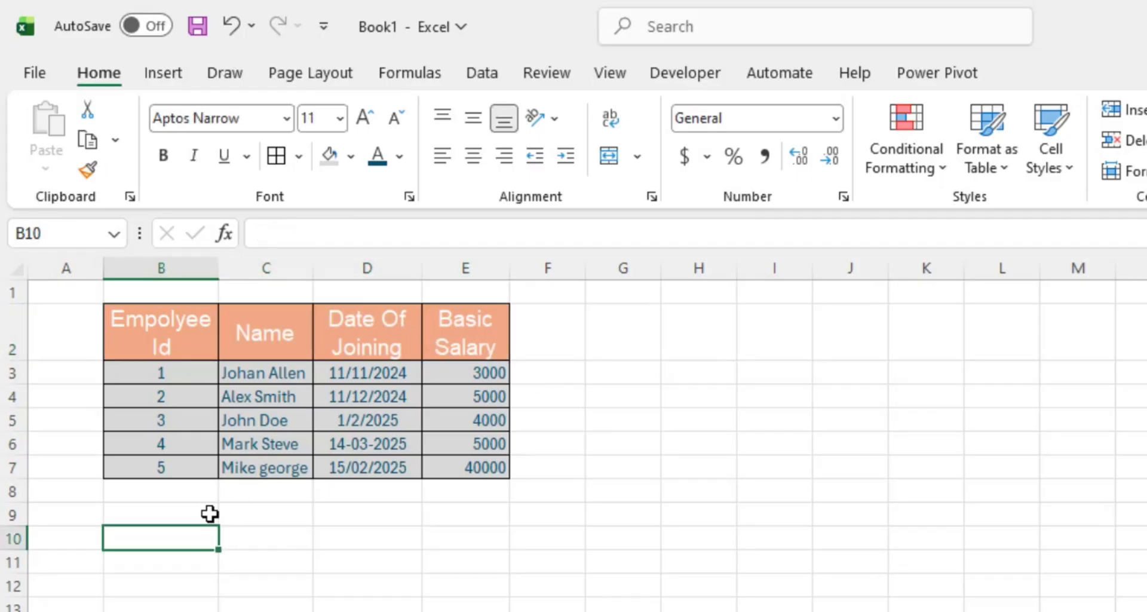
- Set the font size of the employee data in B3:E7 to 12
{"action": "left_click_drag", "start_coordinate": [156, 374], "coordinate": [439, 458]}
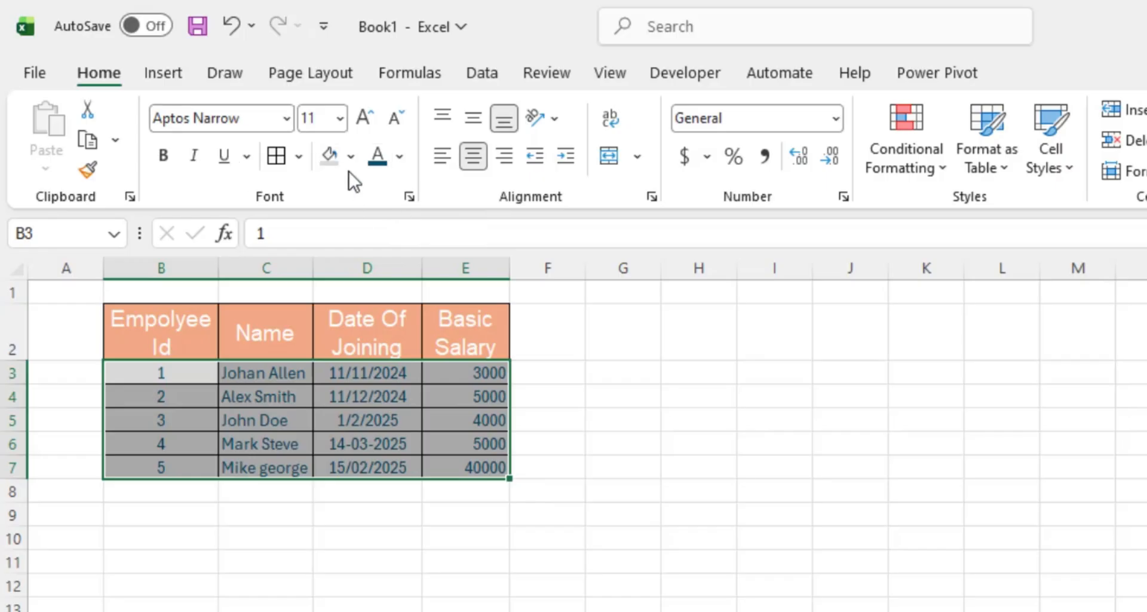
{"action": "left_click", "coordinate": [335, 122]}
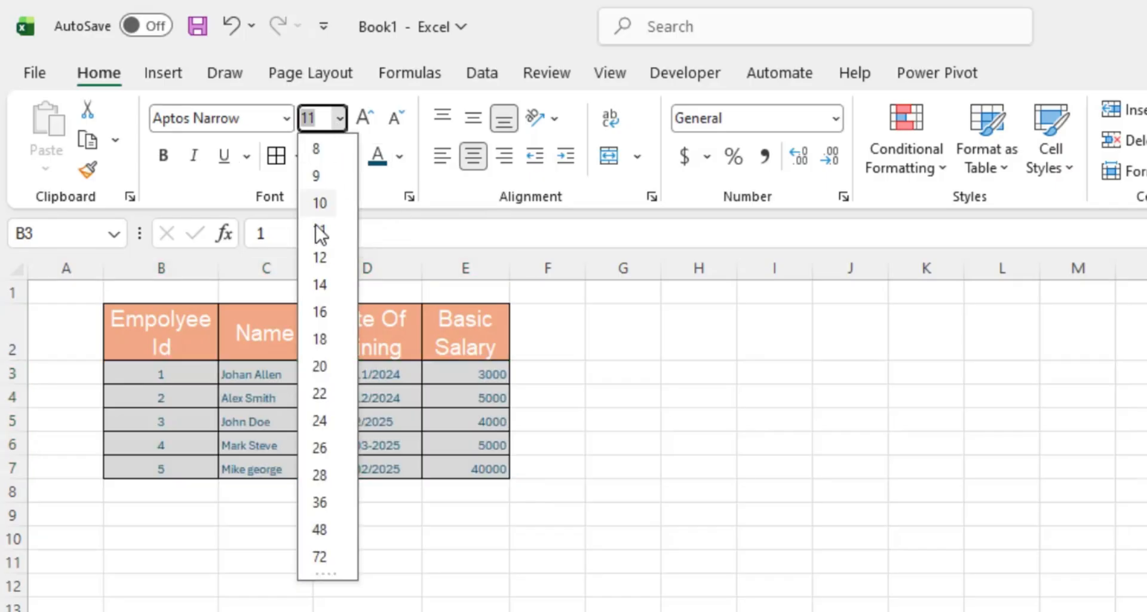
{"action": "left_click", "coordinate": [315, 257]}
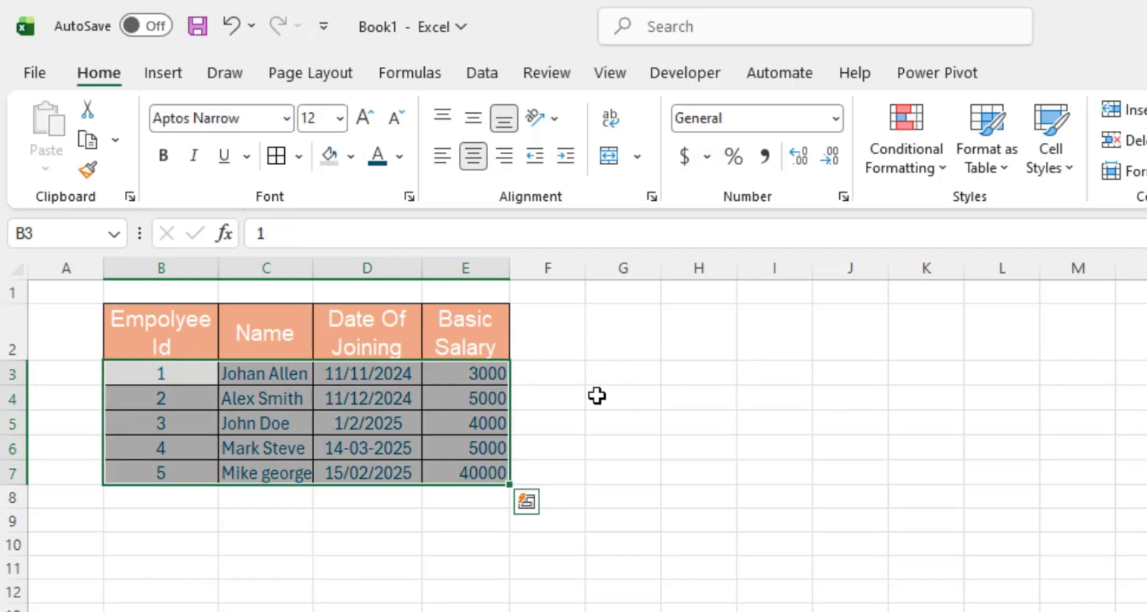
{"action": "left_click", "coordinate": [284, 538]}
{"action": "left_click_drag", "start_coordinate": [136, 376], "coordinate": [460, 475]}
{"action": "left_click", "coordinate": [282, 565]}
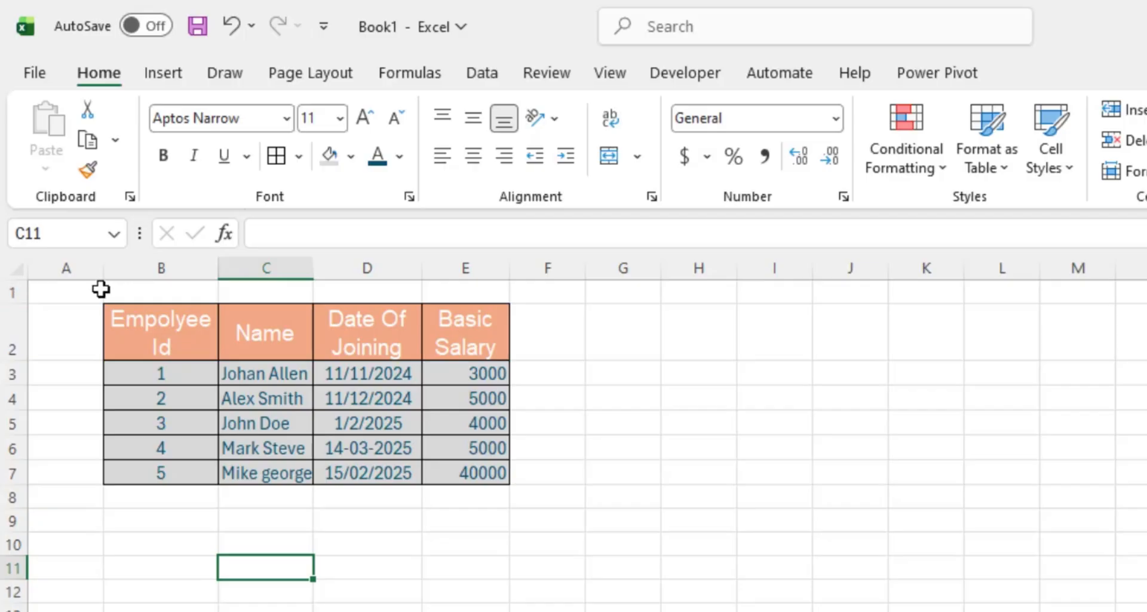
- Insert two blank rows above the employee table
{"action": "left_click_drag", "start_coordinate": [110, 292], "coordinate": [464, 302]}
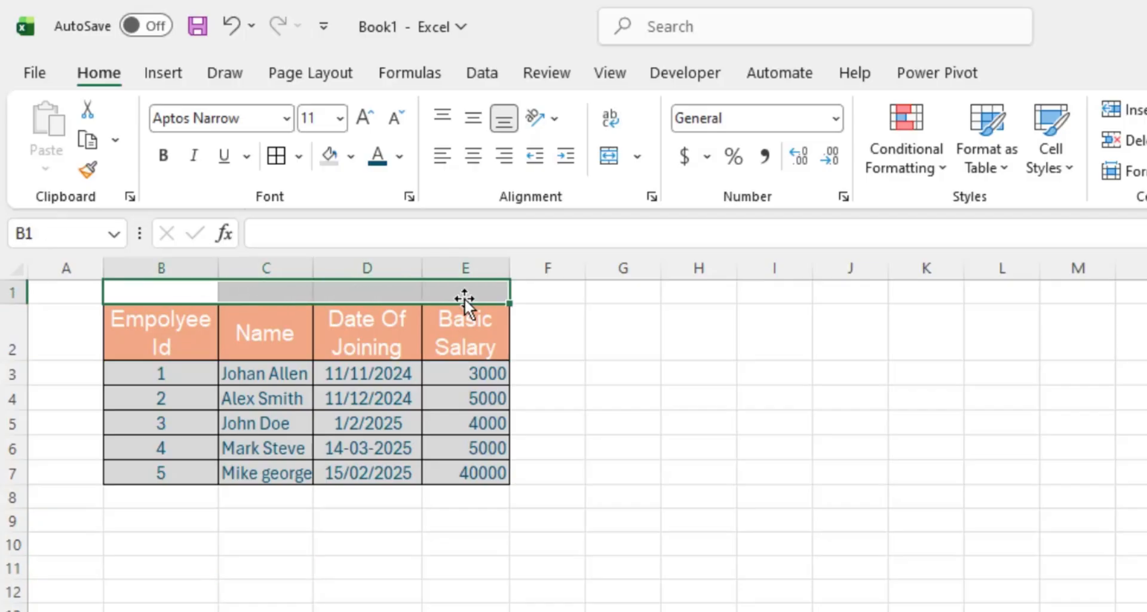
{"action": "left_click", "coordinate": [418, 546]}
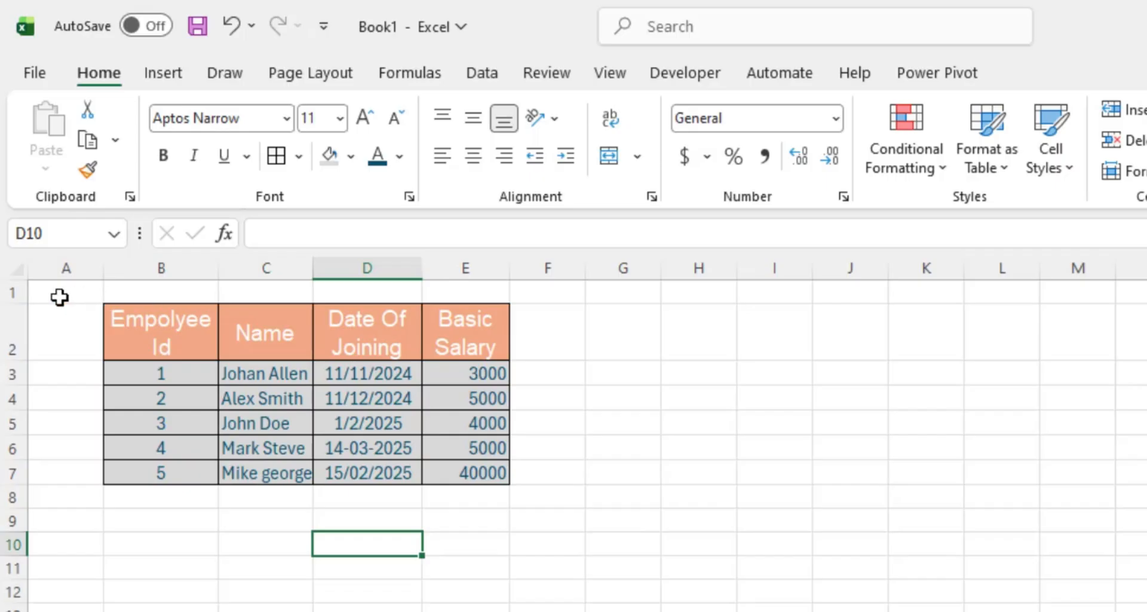
{"action": "left_click", "coordinate": [11, 293]}
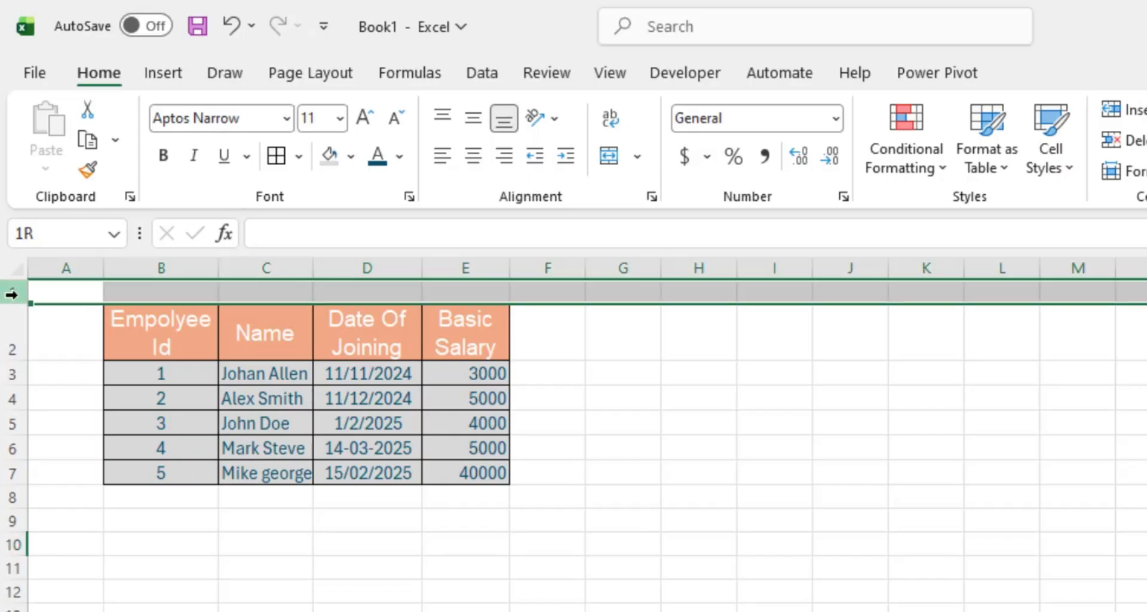
{"action": "right_click", "coordinate": [11, 294]}
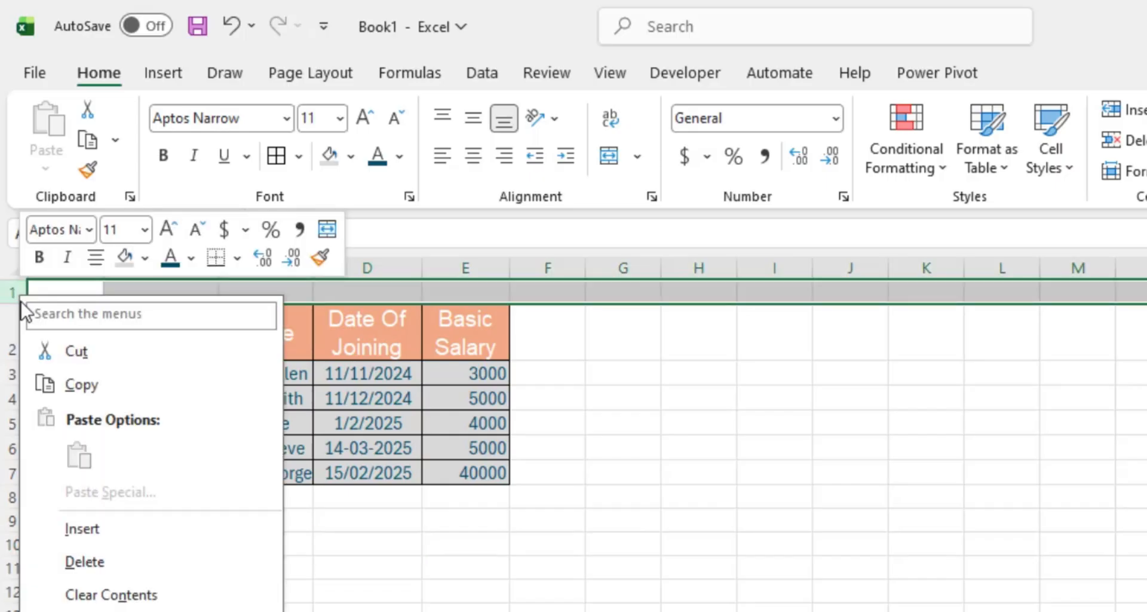
{"action": "left_click", "coordinate": [83, 529]}
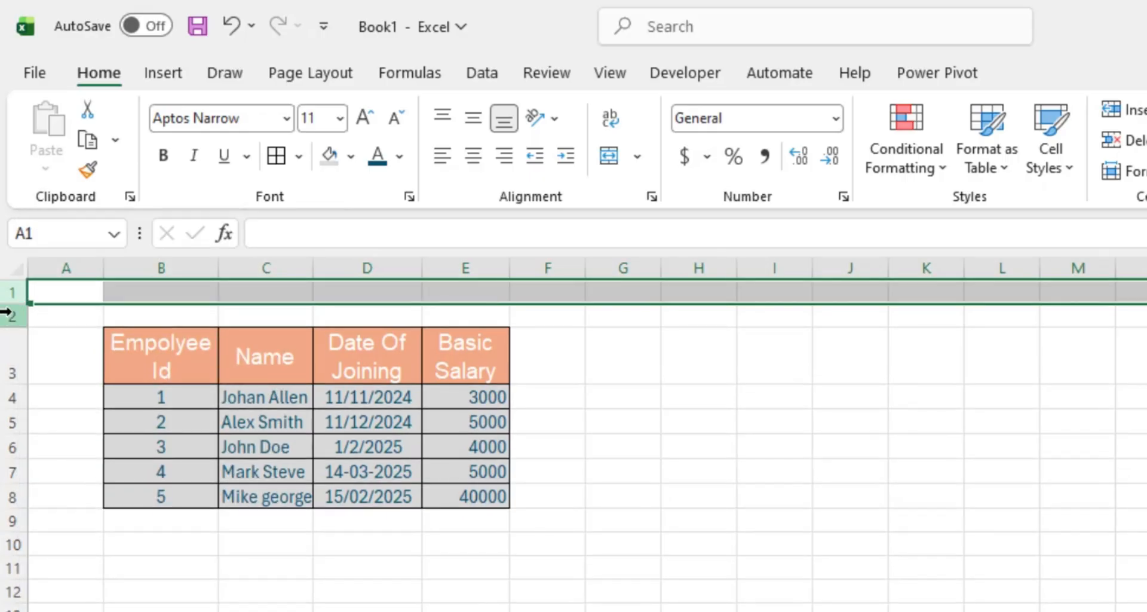
{"action": "left_click", "coordinate": [10, 316]}
{"action": "right_click", "coordinate": [11, 316]}
{"action": "left_click", "coordinate": [82, 548]}
- Enter the title "Employee Detail" in cell B2 above the table
{"action": "left_click", "coordinate": [151, 317]}
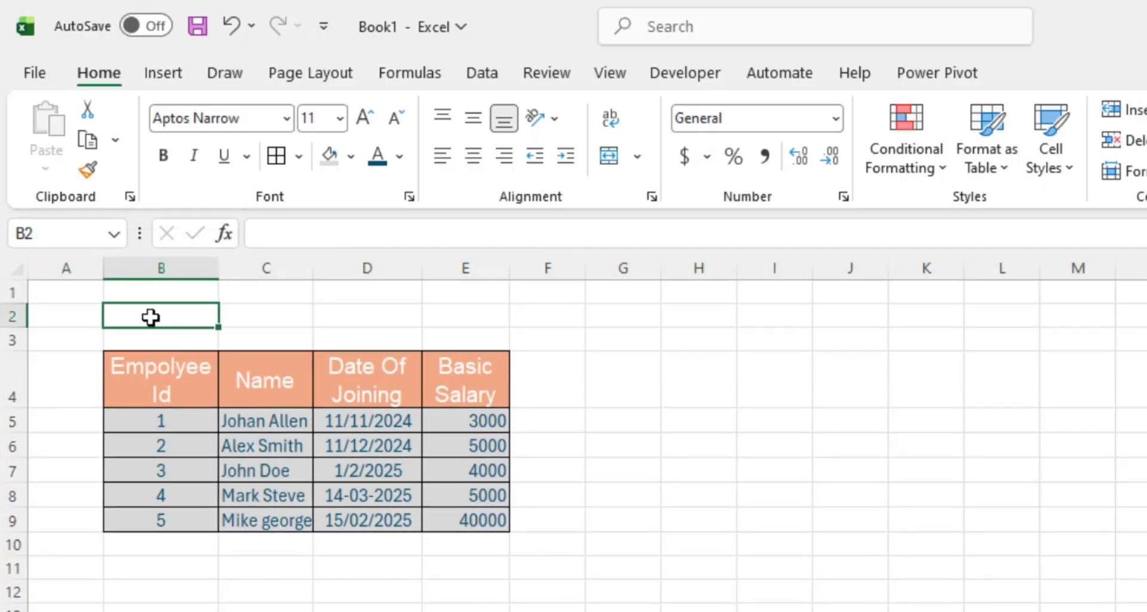
{"action": "type", "text": "Employee Detail"}
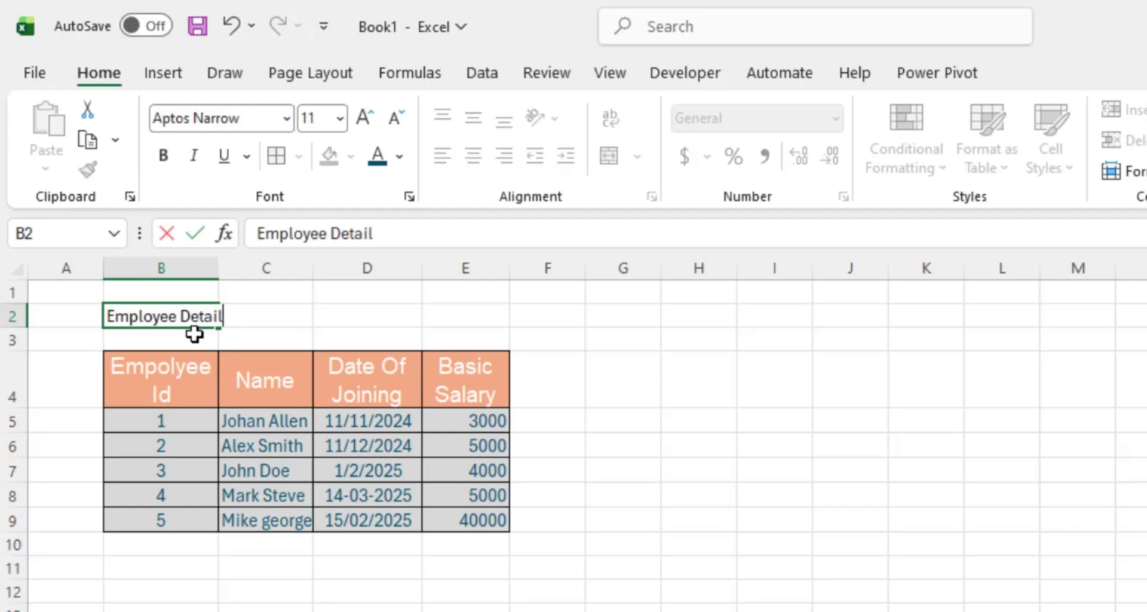
{"action": "key", "text": "Return"}
{"action": "left_click", "coordinate": [265, 611]}
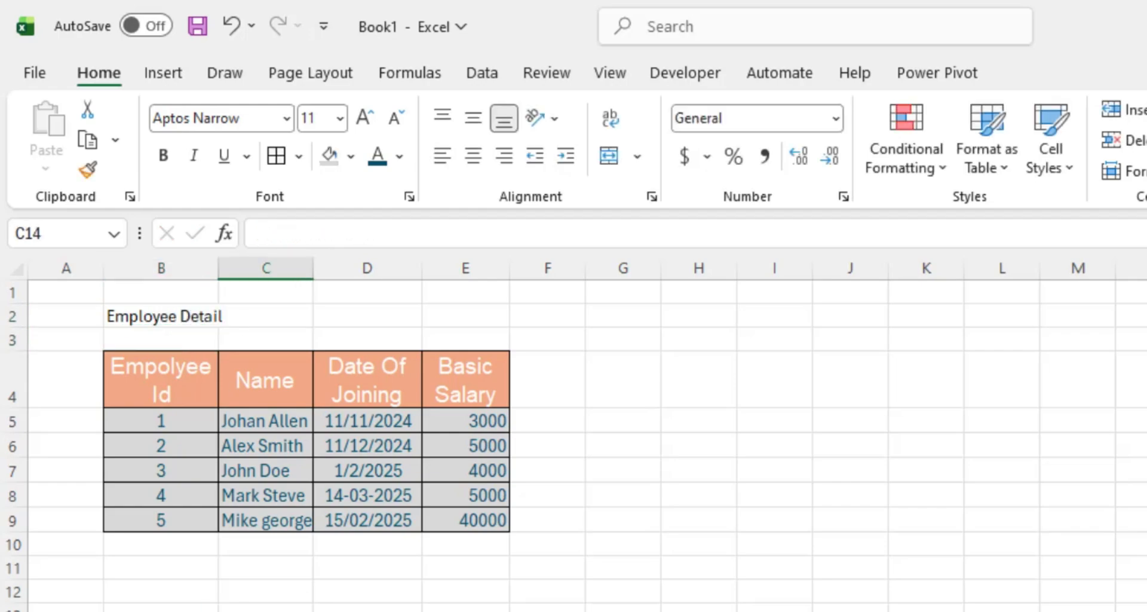
- Format the title cell B2 with font size 18, bold text and a gray fill
{"action": "left_click", "coordinate": [144, 315]}
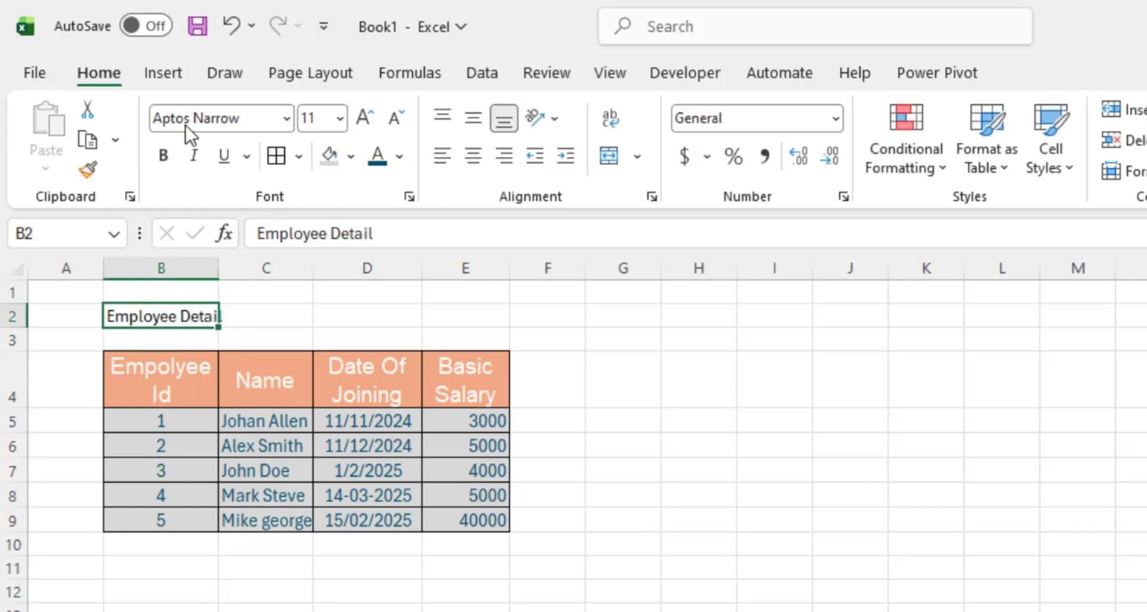
{"action": "left_click", "coordinate": [340, 118]}
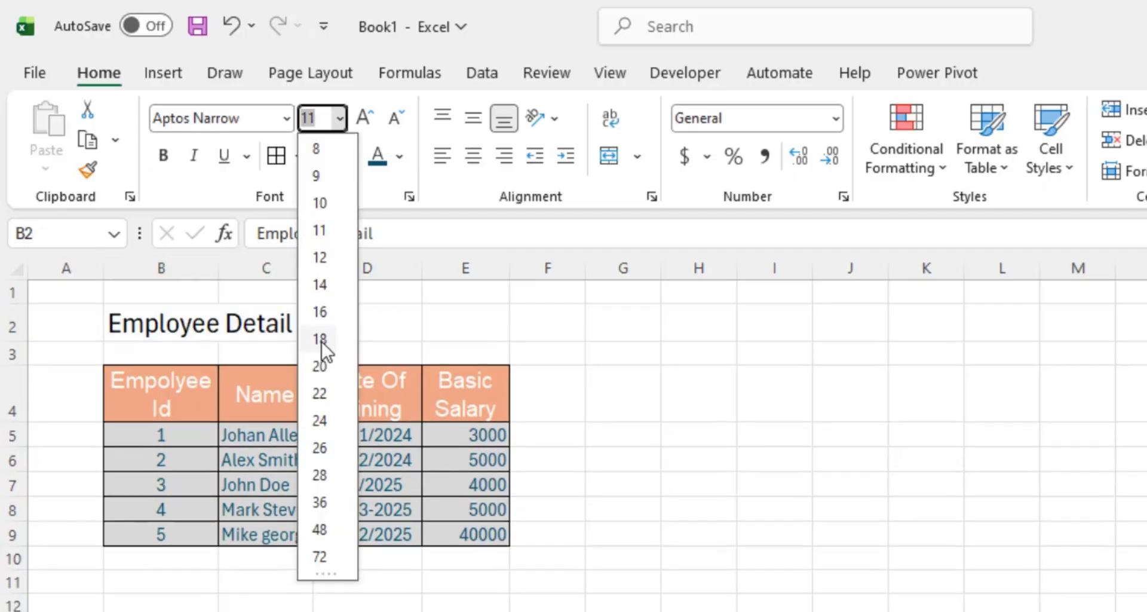
{"action": "left_click", "coordinate": [322, 339]}
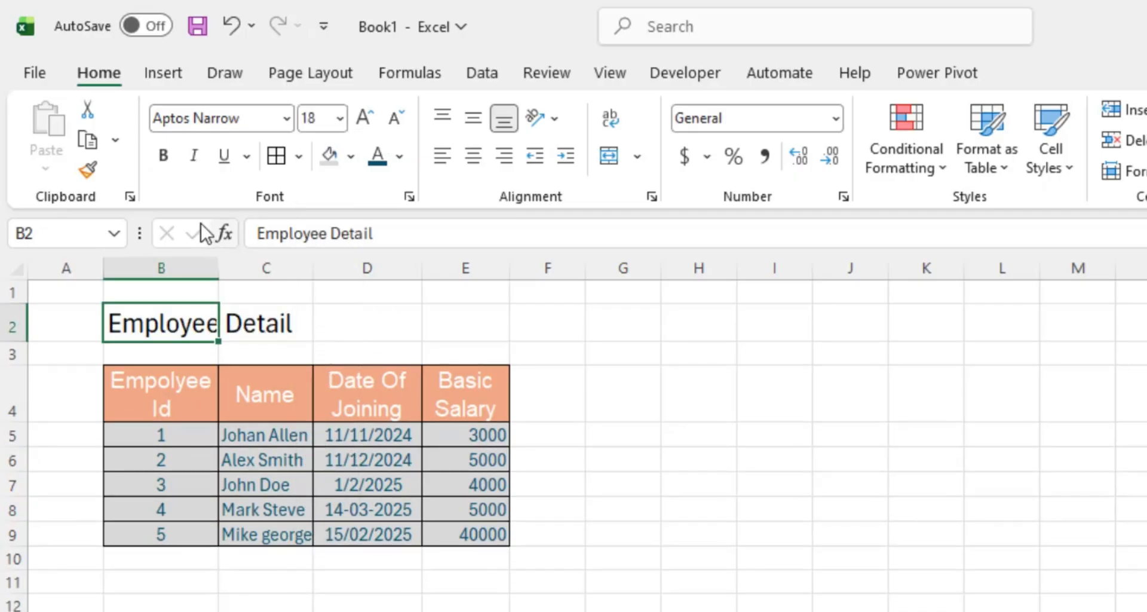
{"action": "left_click", "coordinate": [163, 157]}
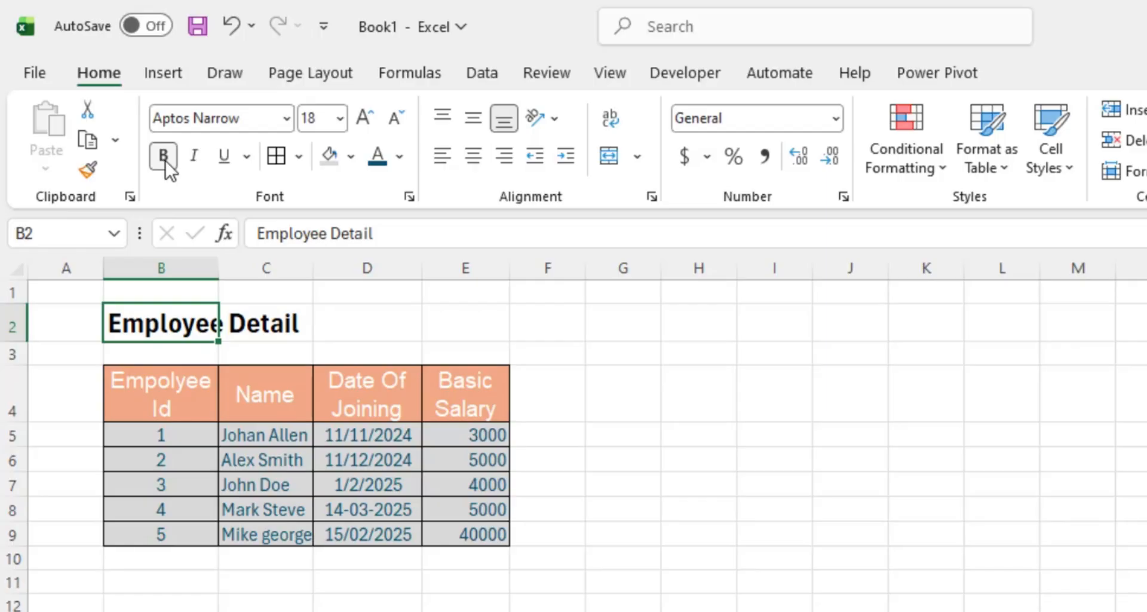
{"action": "left_click", "coordinate": [351, 157]}
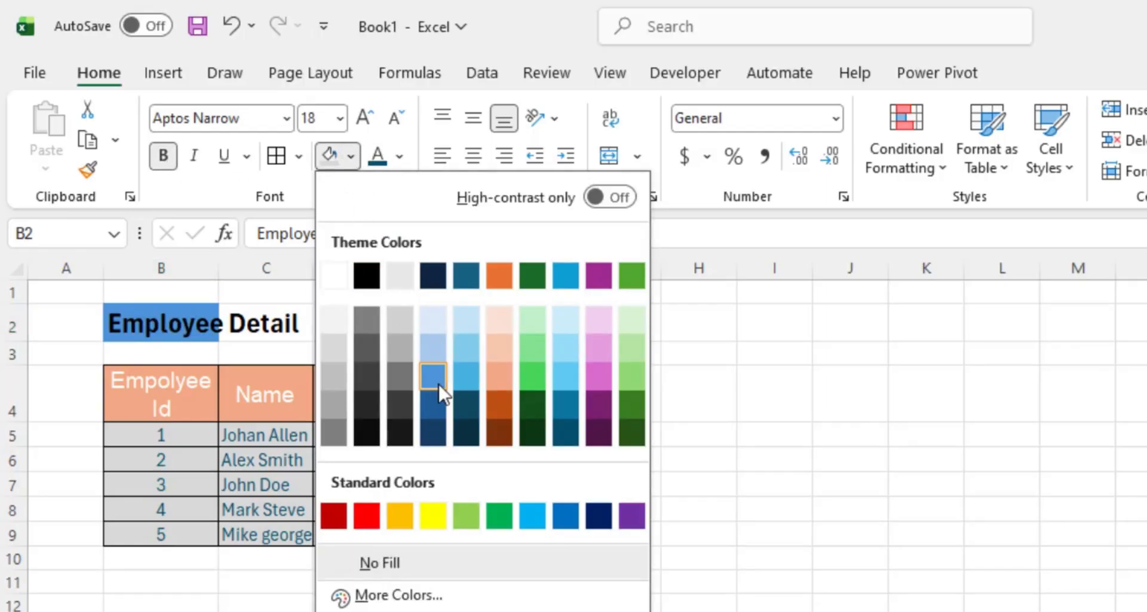
{"action": "left_click", "coordinate": [391, 345]}
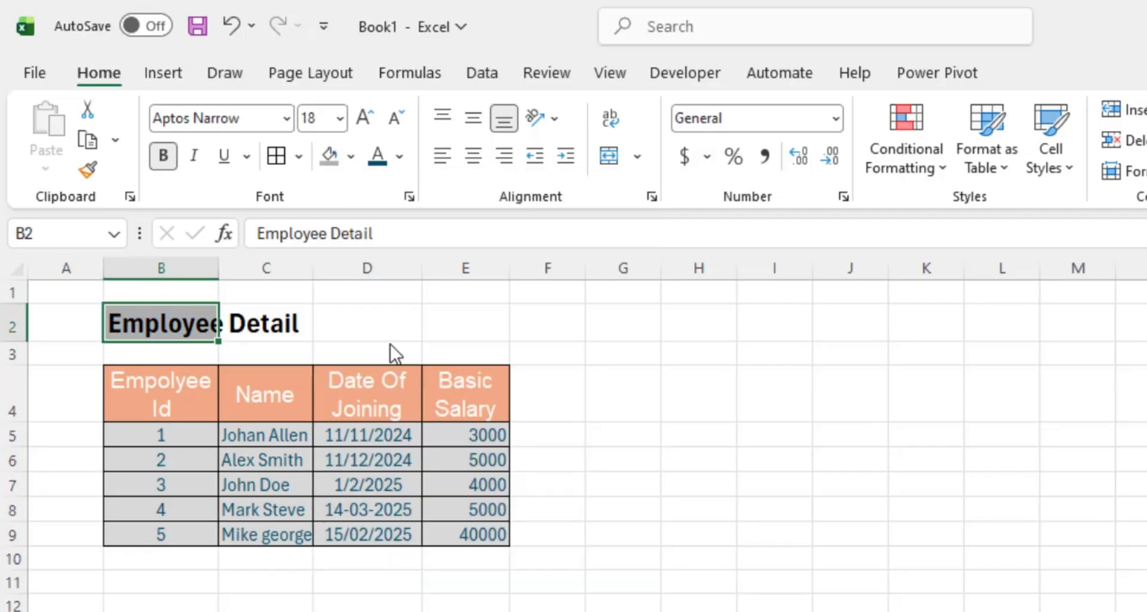
{"action": "left_click", "coordinate": [237, 323]}
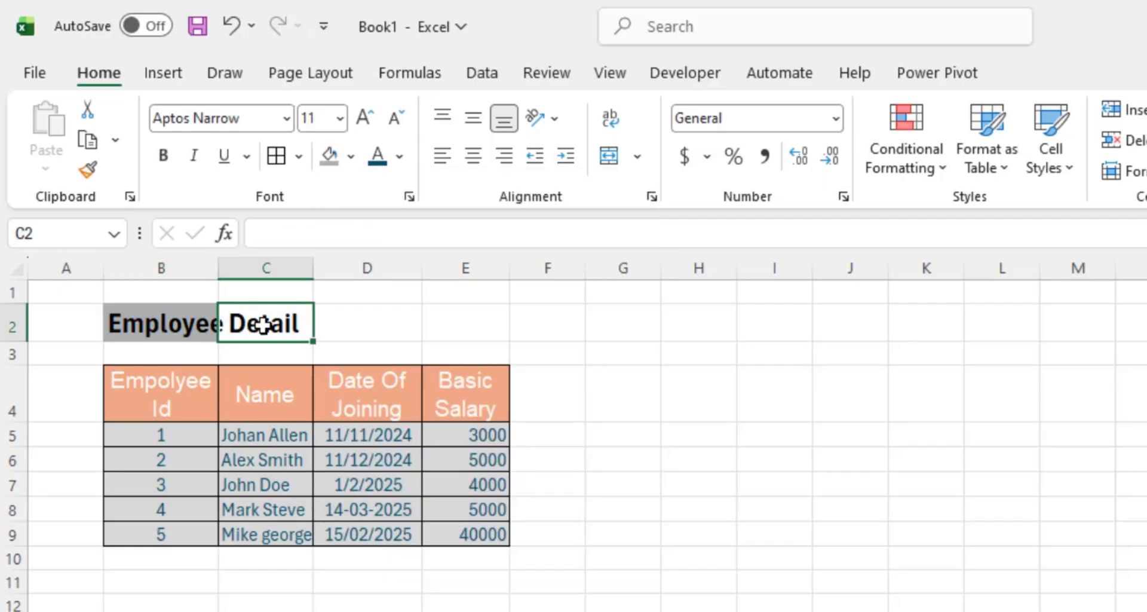
{"action": "left_click_drag", "start_coordinate": [257, 323], "coordinate": [430, 346]}
{"action": "left_click", "coordinate": [266, 609]}
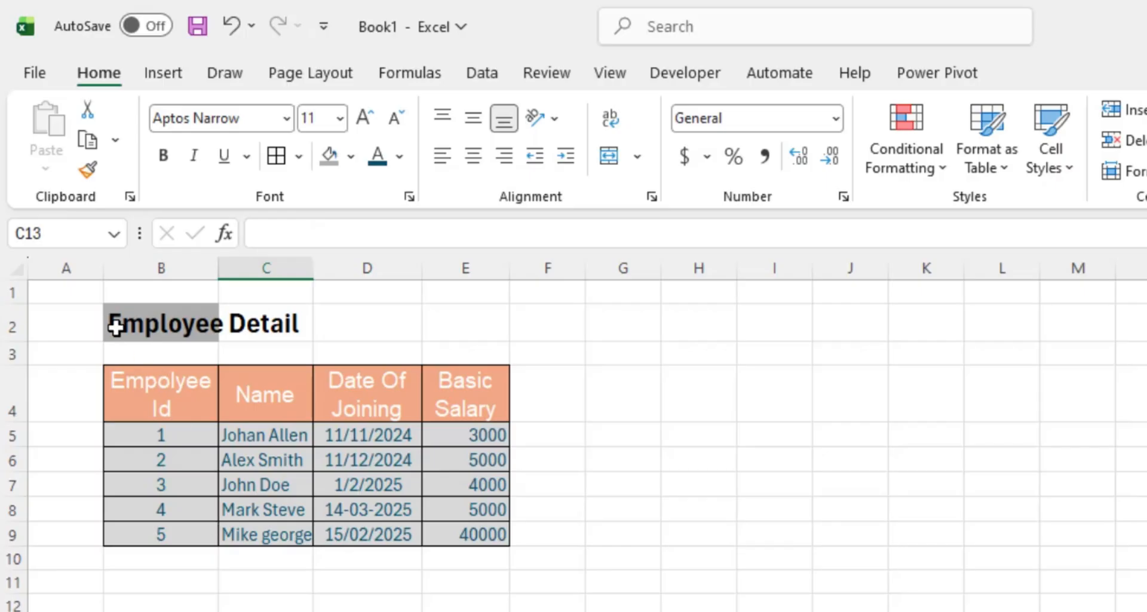
{"action": "left_click_drag", "start_coordinate": [113, 322], "coordinate": [198, 317]}
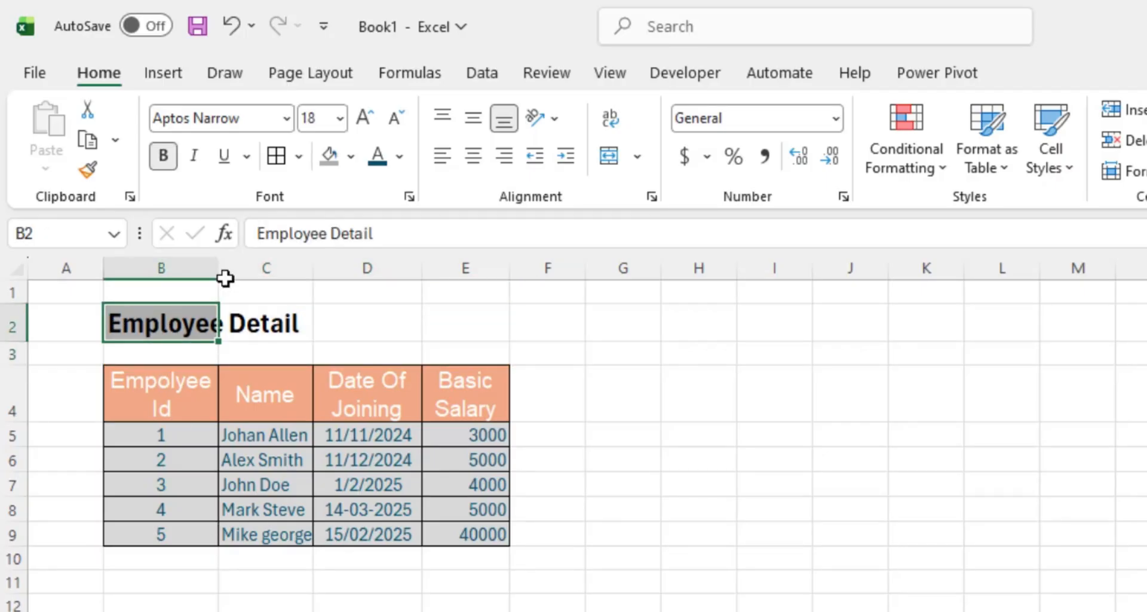
{"action": "left_click", "coordinate": [638, 158]}
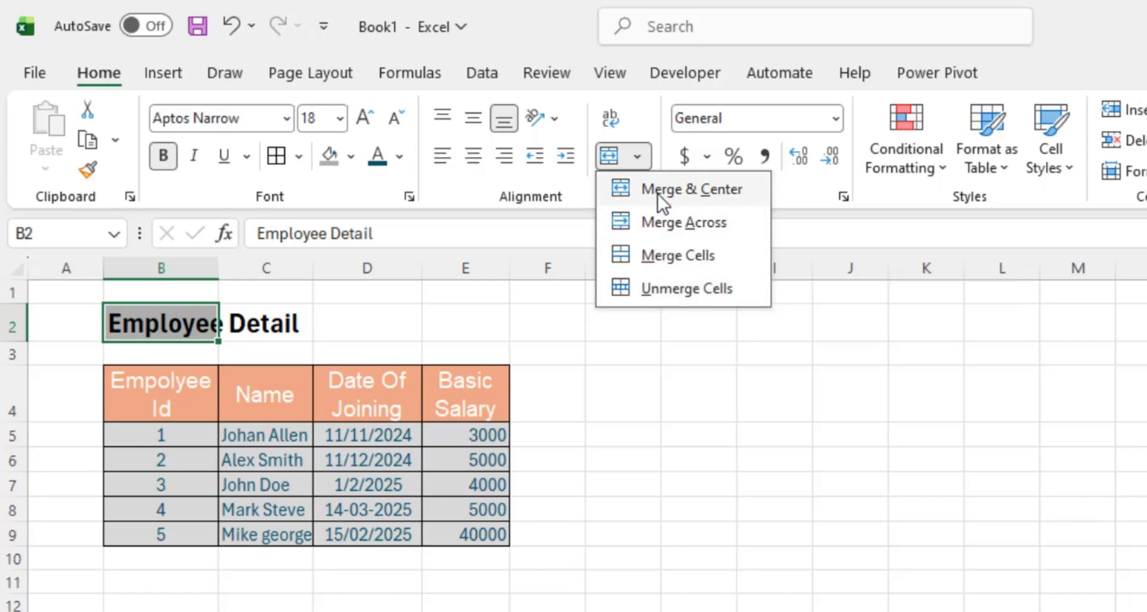
{"action": "left_click", "coordinate": [649, 227]}
{"action": "left_click", "coordinate": [135, 355]}
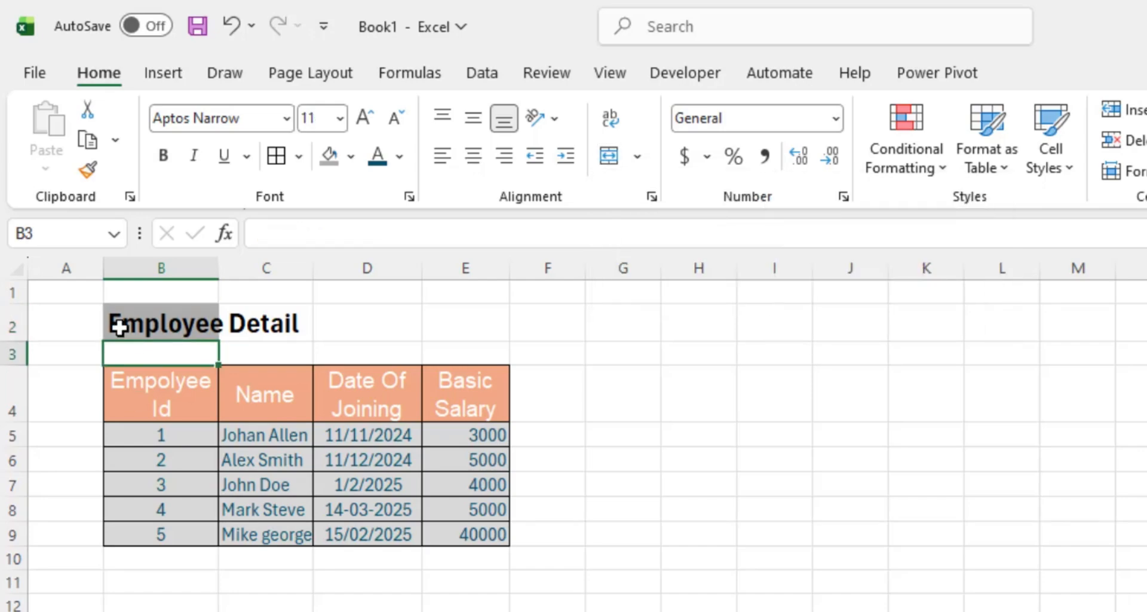
- Merge and center the "Employee Detail" title across B2:E2
{"action": "left_click_drag", "start_coordinate": [115, 325], "coordinate": [468, 335]}
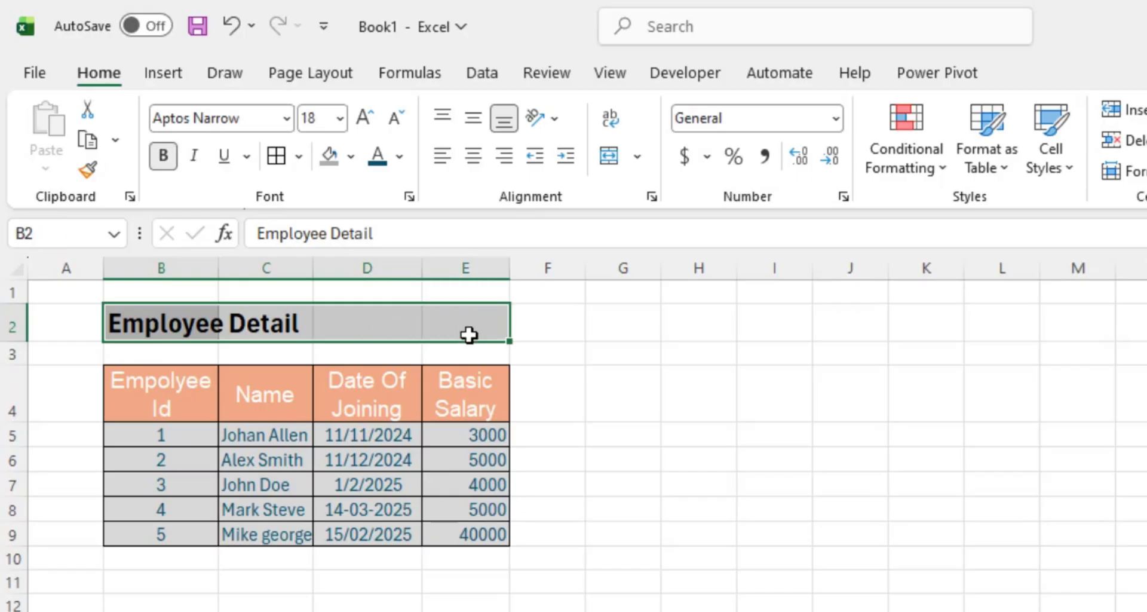
{"action": "left_click", "coordinate": [608, 156]}
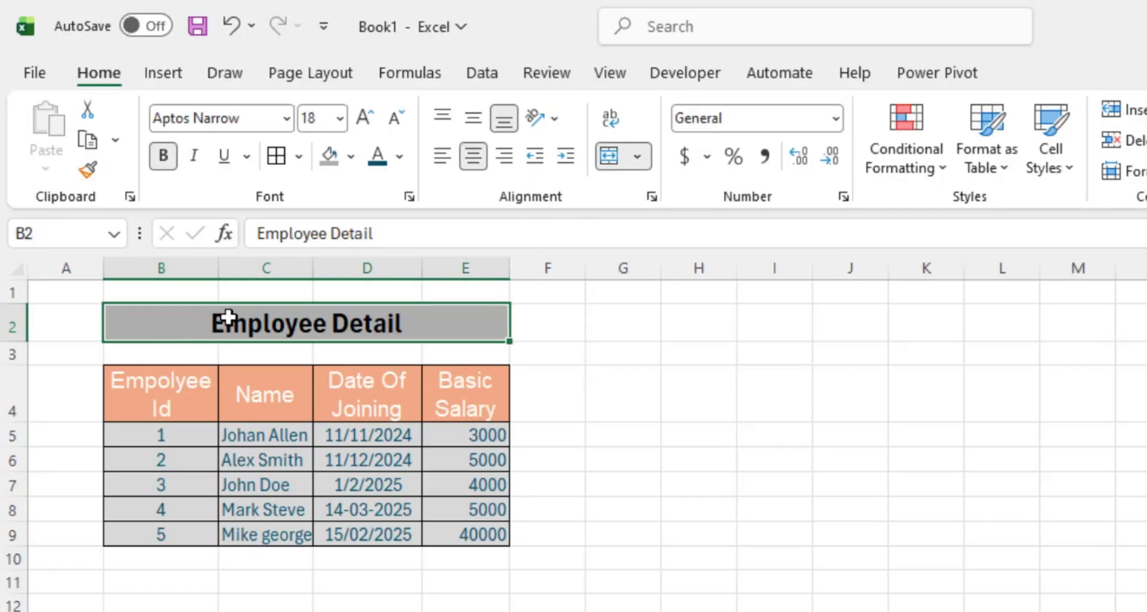
{"action": "left_click", "coordinate": [161, 611]}
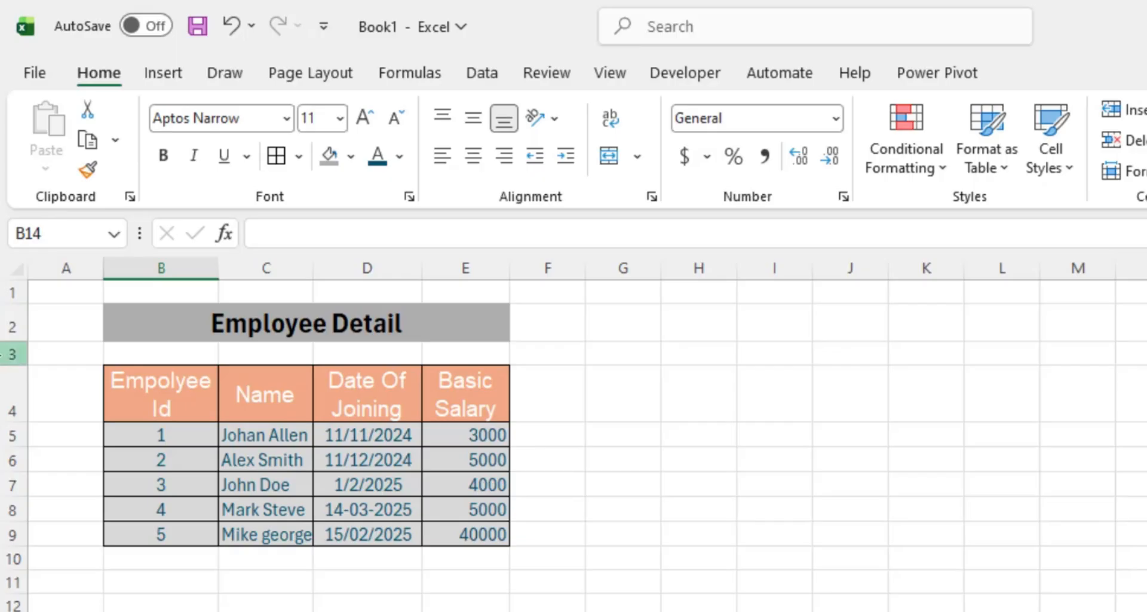
- Delete the blank row 3 between the title and the table header
{"action": "left_click", "coordinate": [12, 353]}
{"action": "right_click", "coordinate": [12, 354]}
{"action": "key", "text": "d"}
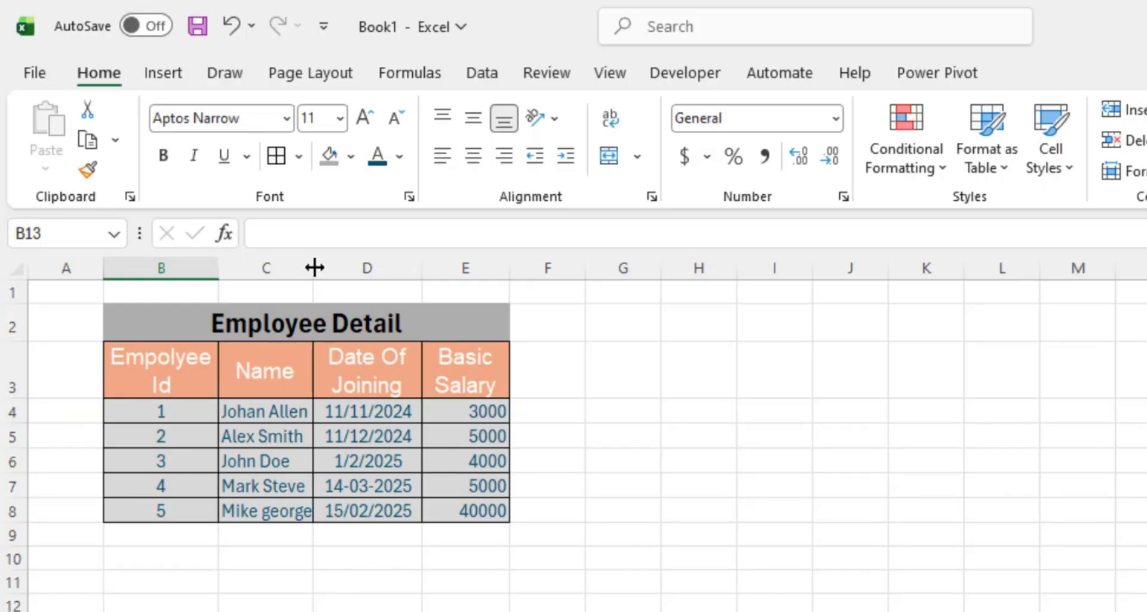
{"action": "left_click", "coordinate": [153, 390]}
{"action": "left_click", "coordinate": [272, 387]}
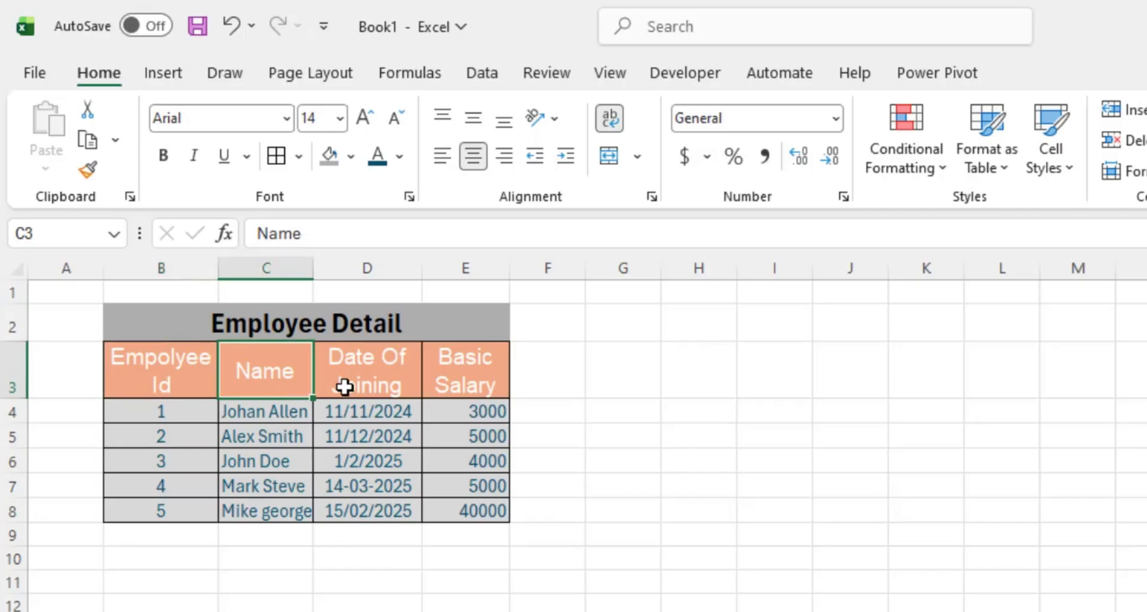
{"action": "left_click", "coordinate": [343, 387]}
{"action": "left_click", "coordinate": [446, 390]}
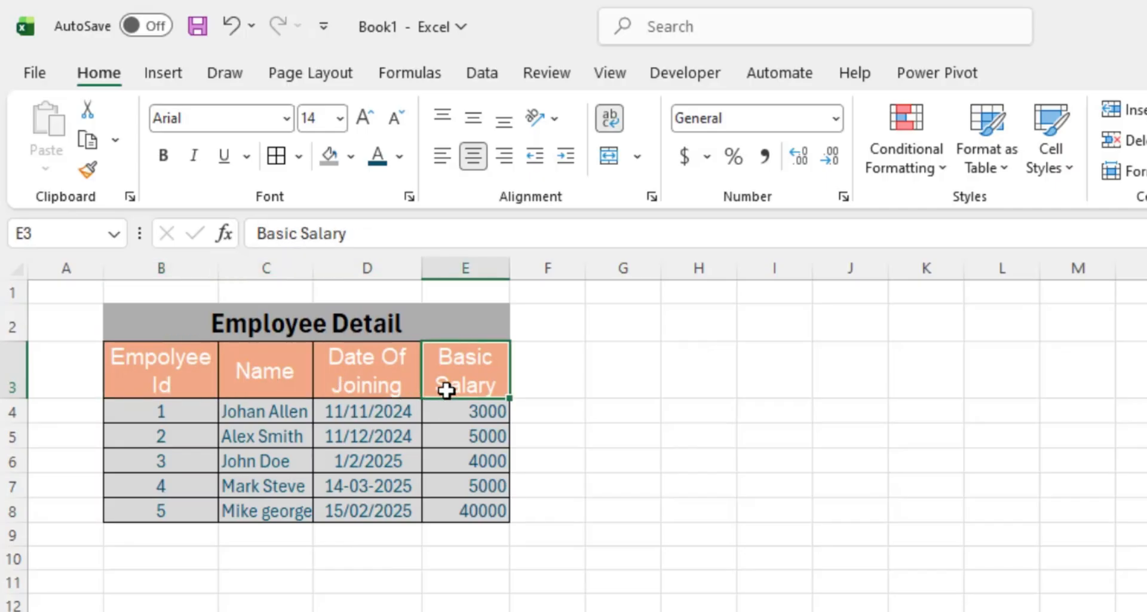
- Insert a blank column D between the Name and Date Of Joining columns
{"action": "left_click", "coordinate": [360, 388]}
{"action": "left_click", "coordinate": [149, 359]}
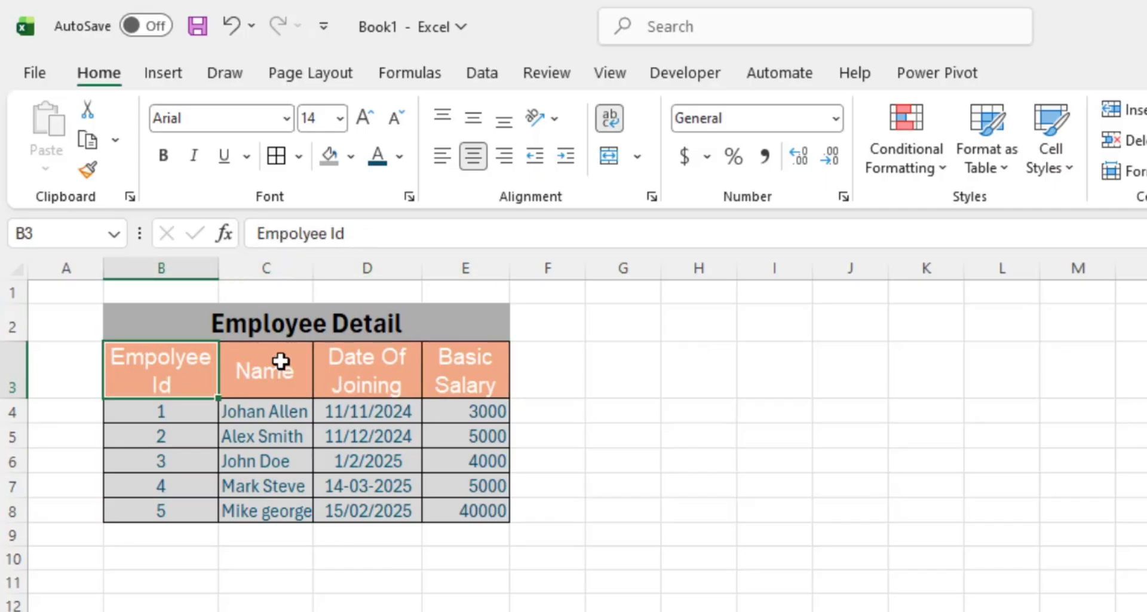
{"action": "left_click", "coordinate": [333, 267]}
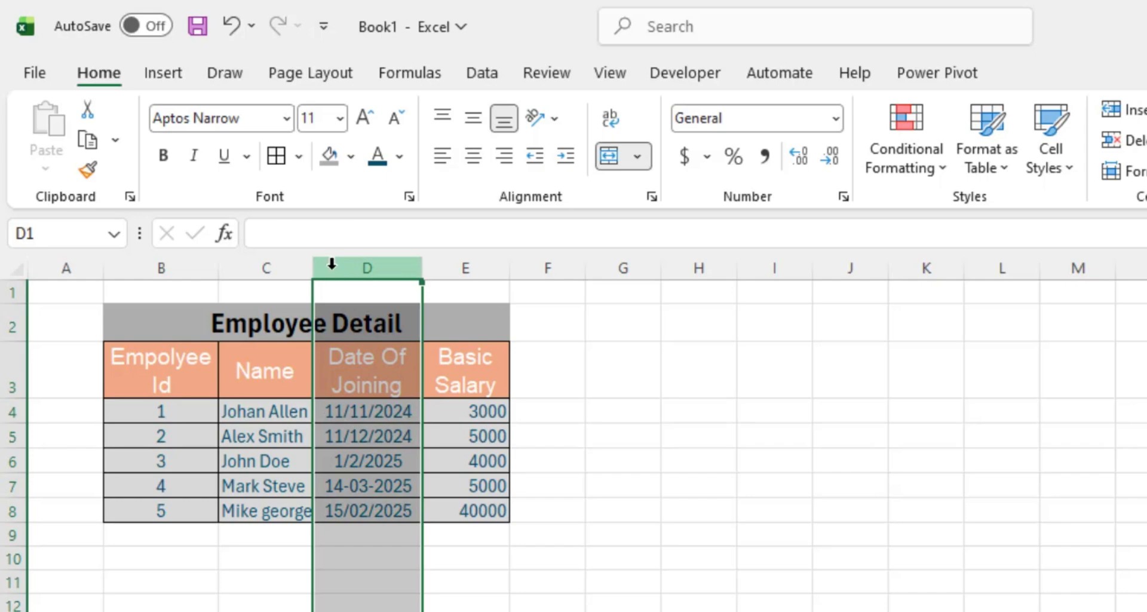
{"action": "right_click", "coordinate": [331, 268]}
{"action": "left_click", "coordinate": [397, 504]}
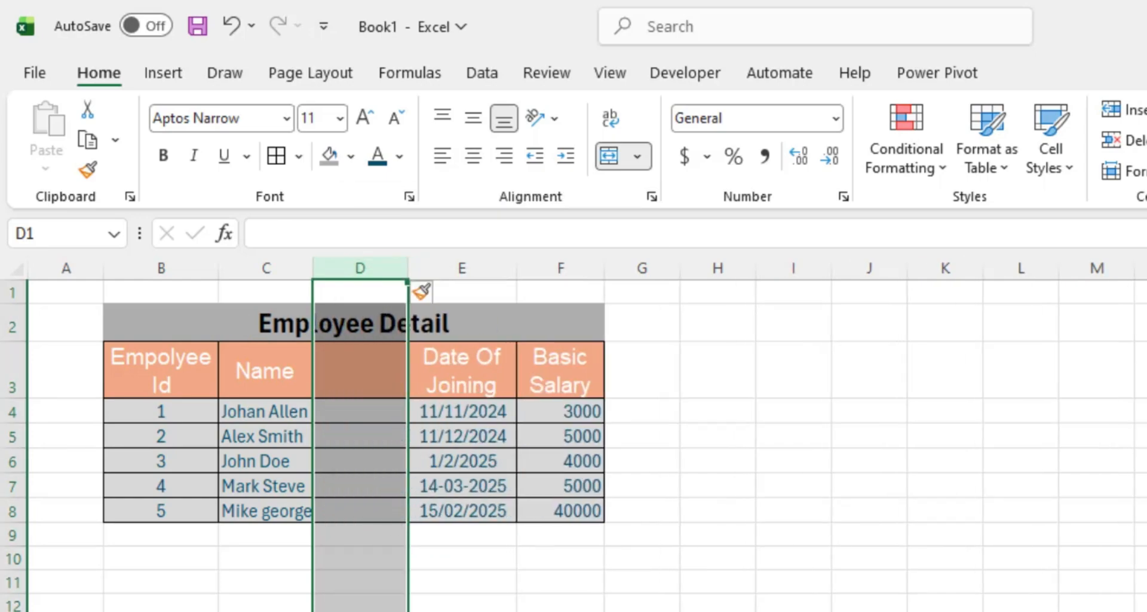
{"action": "left_click", "coordinate": [409, 607]}
{"action": "left_click_drag", "start_coordinate": [254, 370], "coordinate": [287, 505]}
- Enter the header "Designation" in D3 and widen column D so the word fits on one line
{"action": "left_click", "coordinate": [377, 374]}
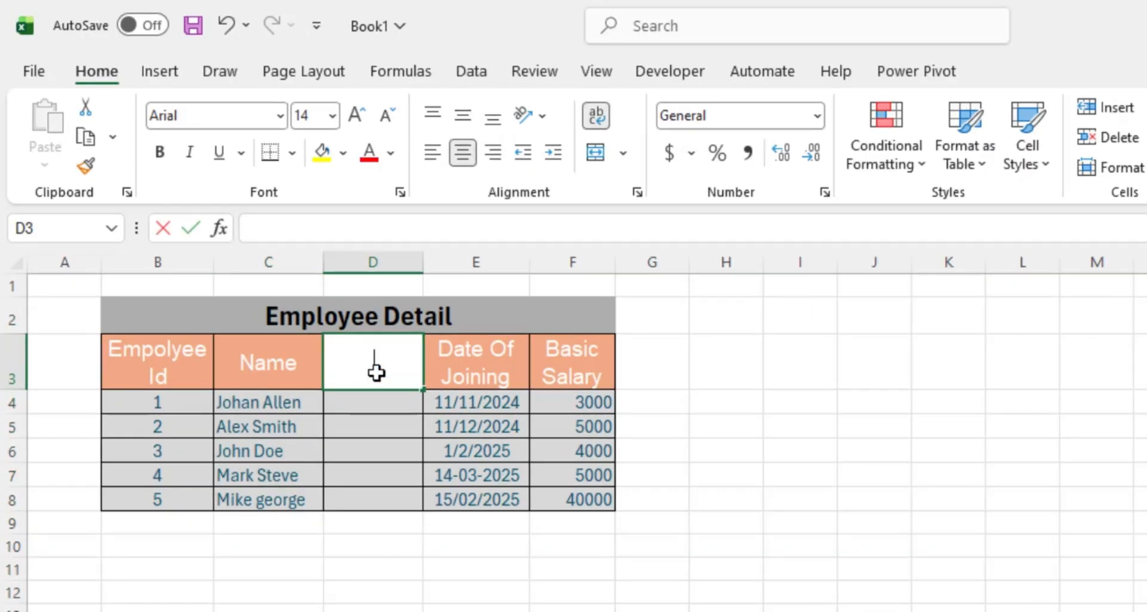
{"action": "double_click", "coordinate": [377, 372]}
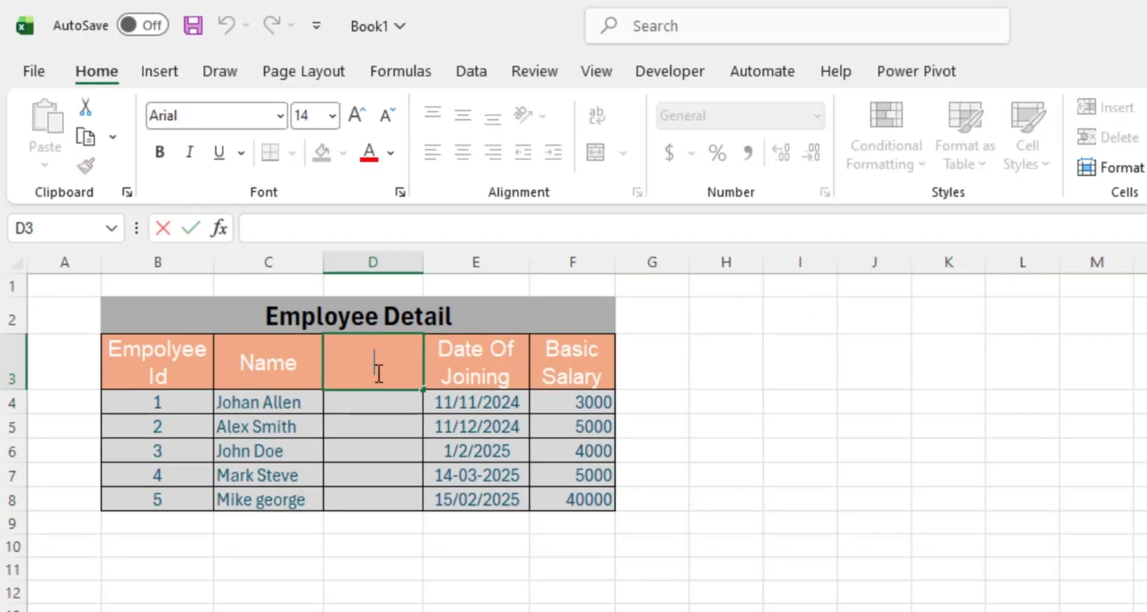
{"action": "type", "text": "Designation"}
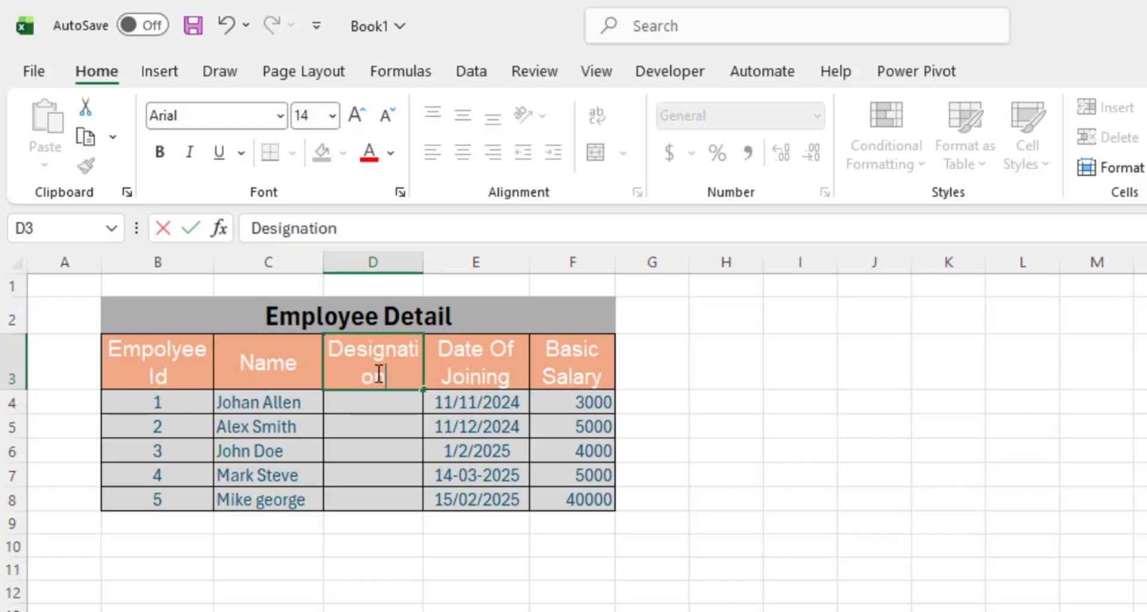
{"action": "key", "text": "Return"}
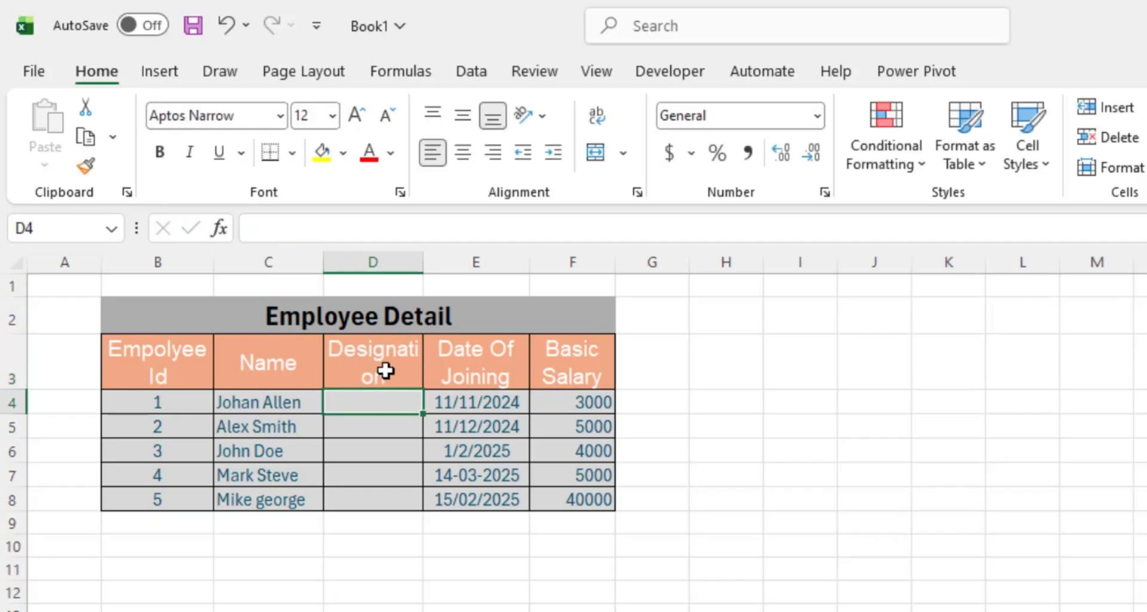
{"action": "left_click_drag", "start_coordinate": [424, 262], "coordinate": [448, 262]}
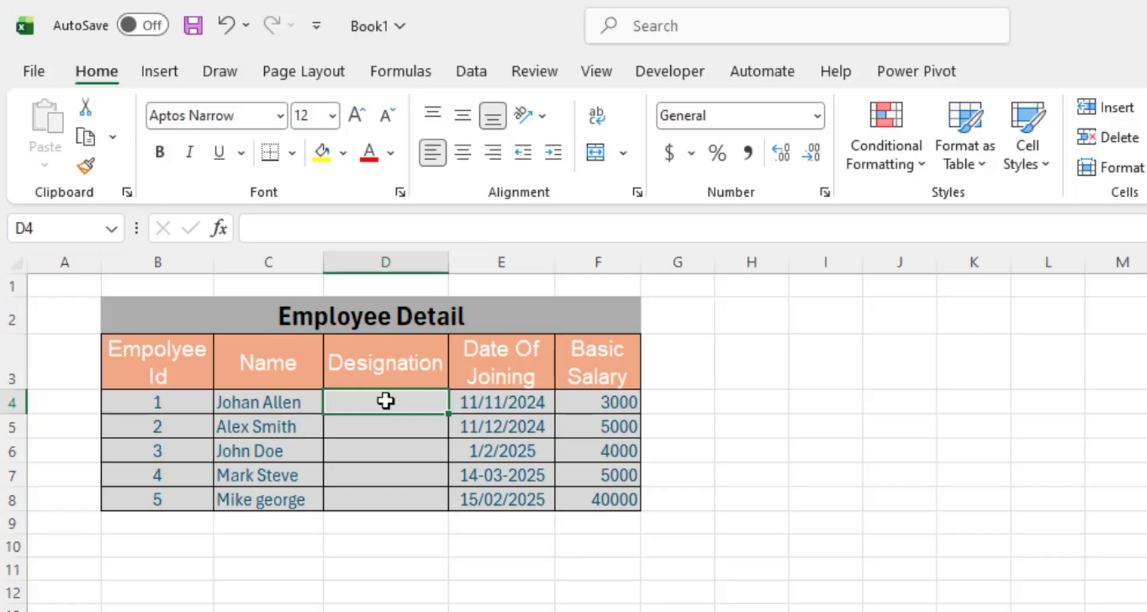
- Fill D4:D8 with the designations Admin, Cashier, Accountant, Assistant and GM
{"action": "type", "text": "Admin"}
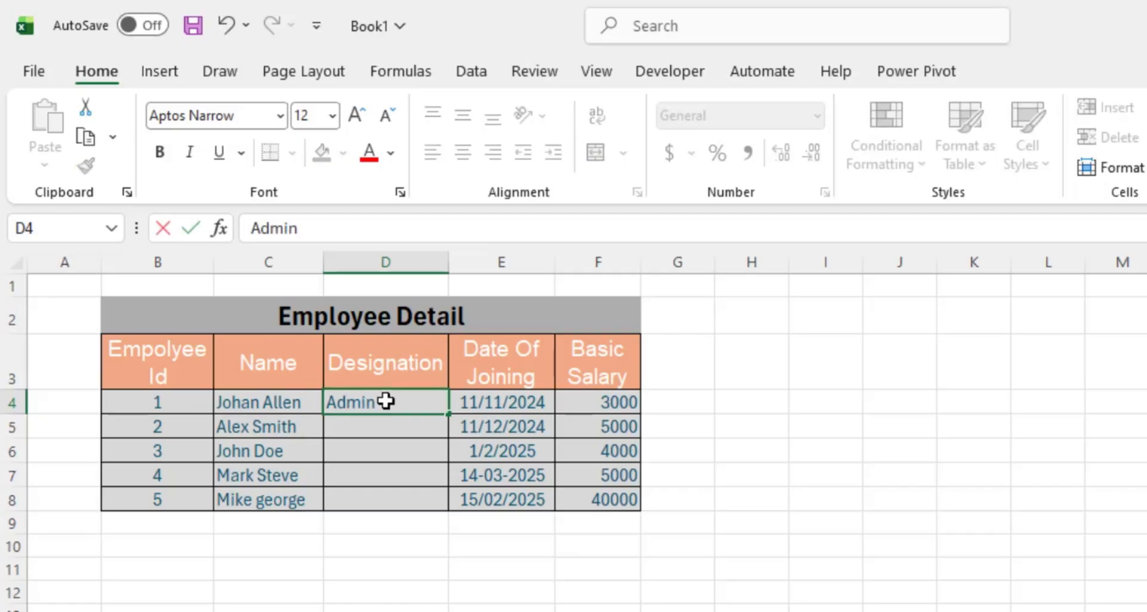
{"action": "key", "text": "Return"}
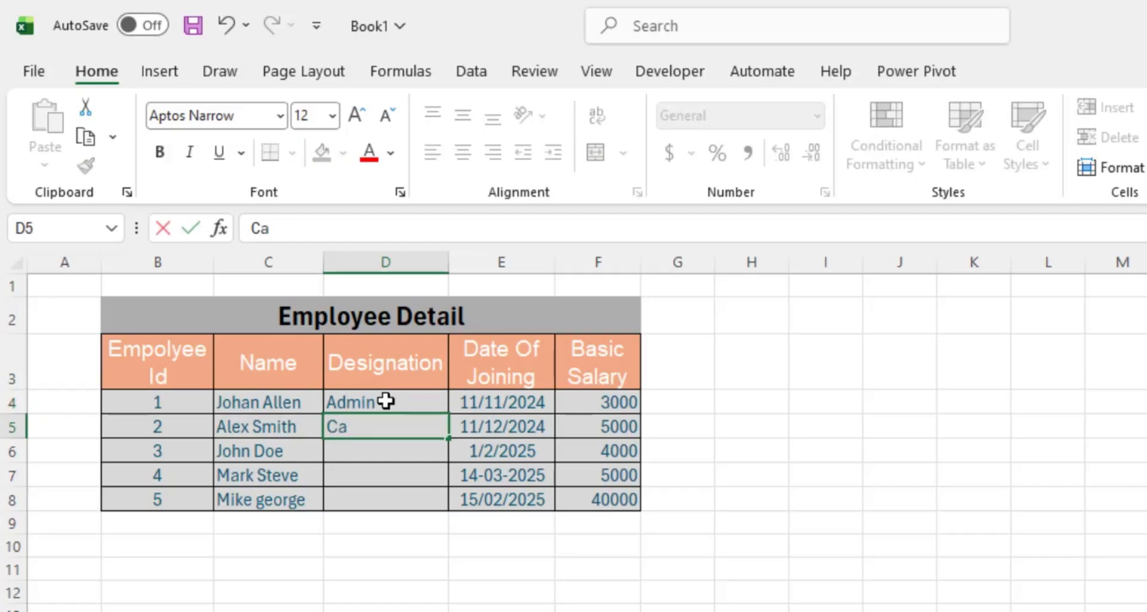
{"action": "key", "text": "Return"}
{"action": "type", "text": "Accountant"}
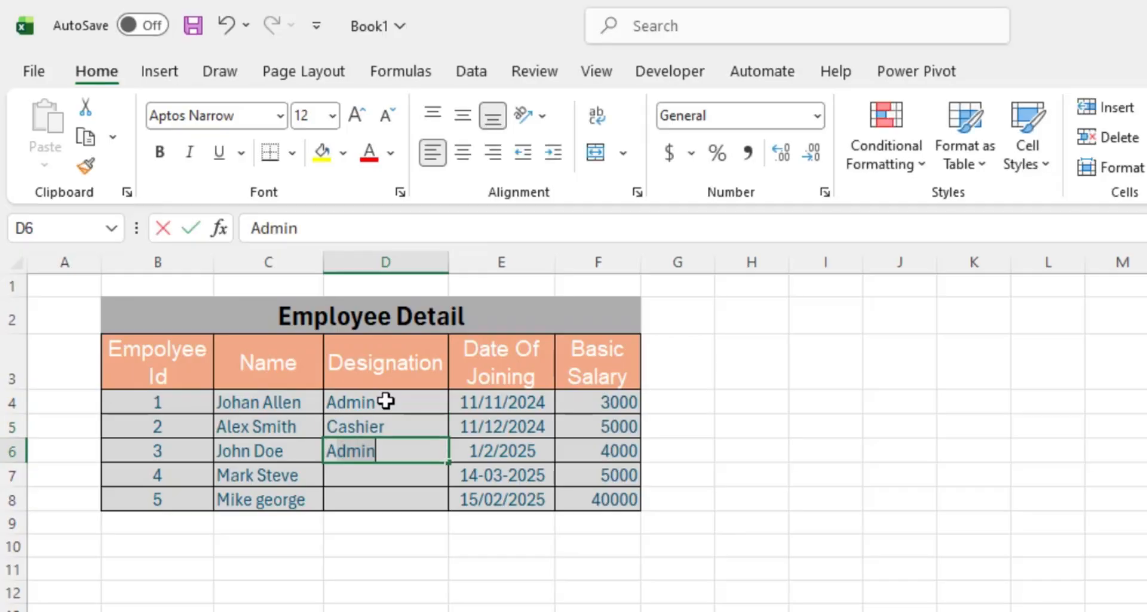
{"action": "key", "text": "Return"}
{"action": "type", "text": "Assistant"}
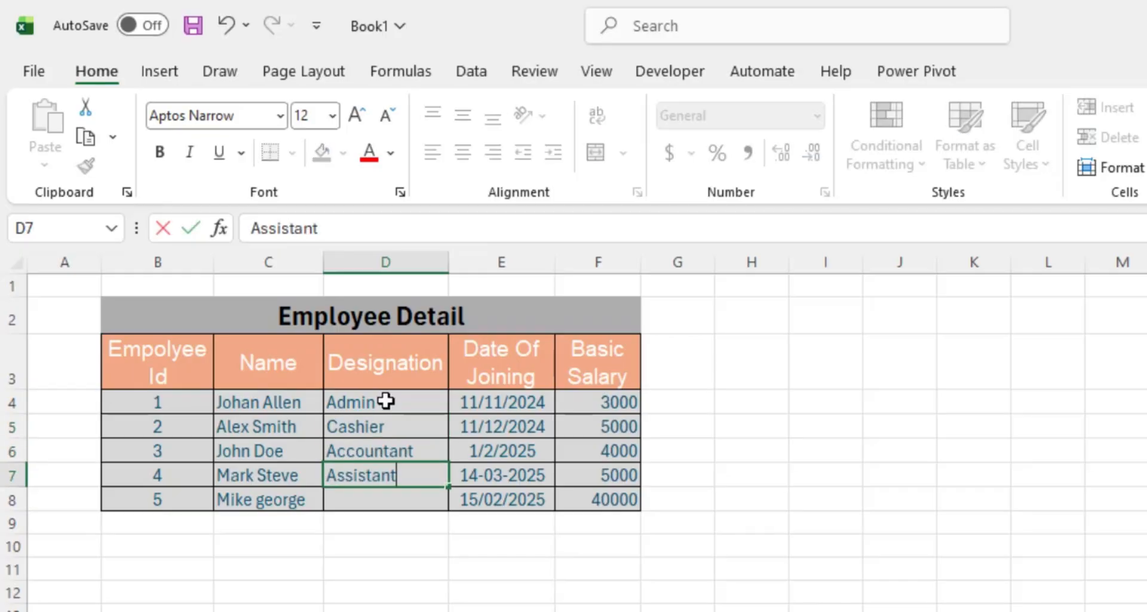
{"action": "key", "text": "Return"}
{"action": "type", "text": "GM"}
- Copy the formatting of row B8:F8 to the empty cells B9:F9 with Format Painter
{"action": "key", "text": "shift+space"}
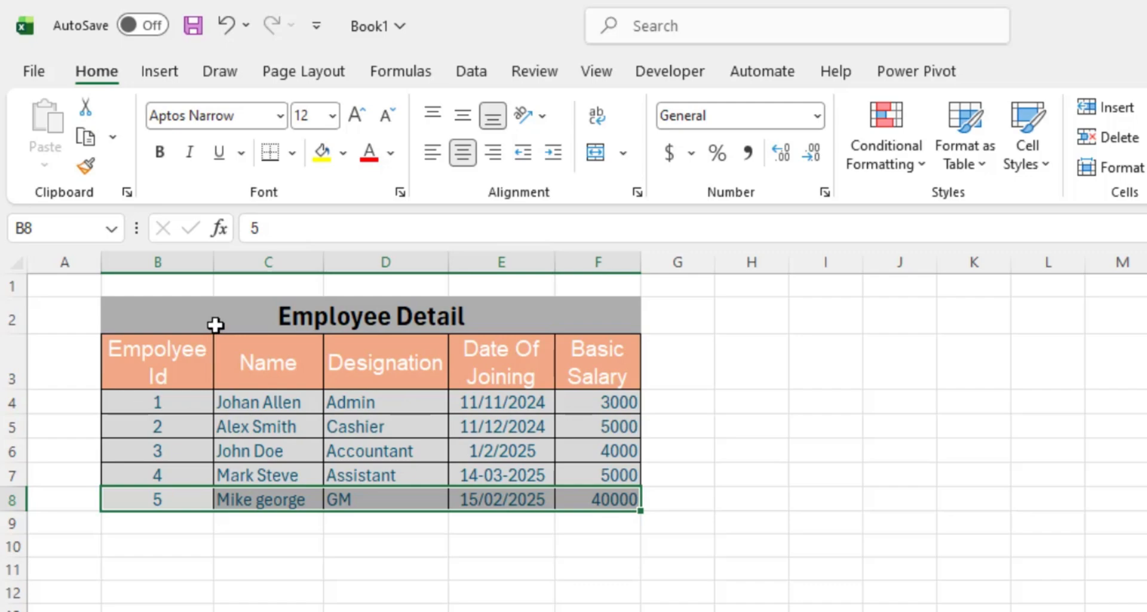
{"action": "left_click", "coordinate": [88, 163]}
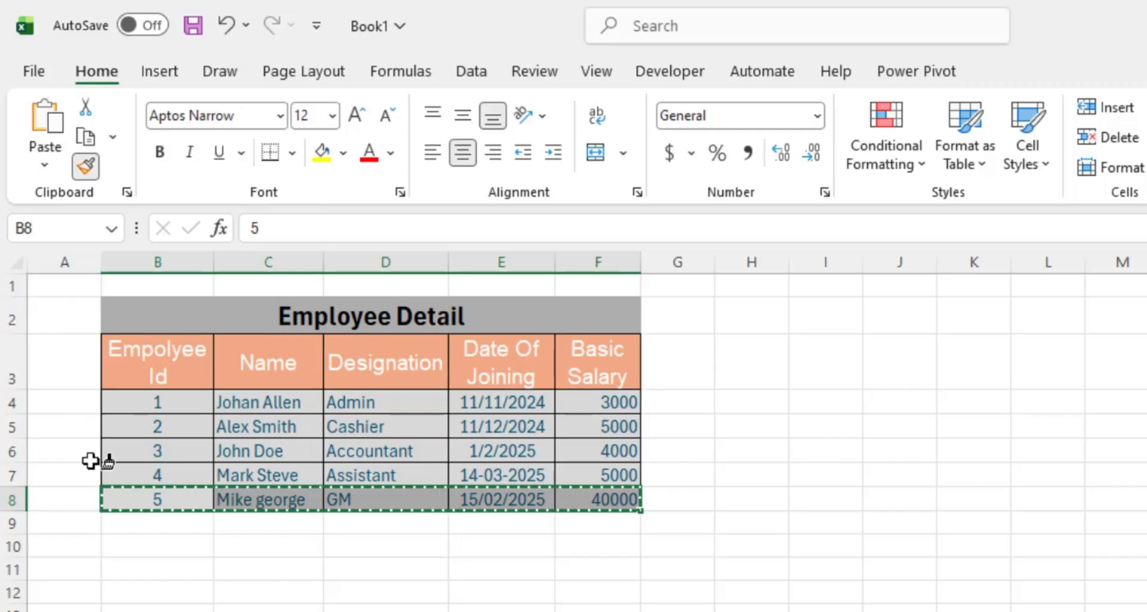
{"action": "left_click", "coordinate": [134, 528]}
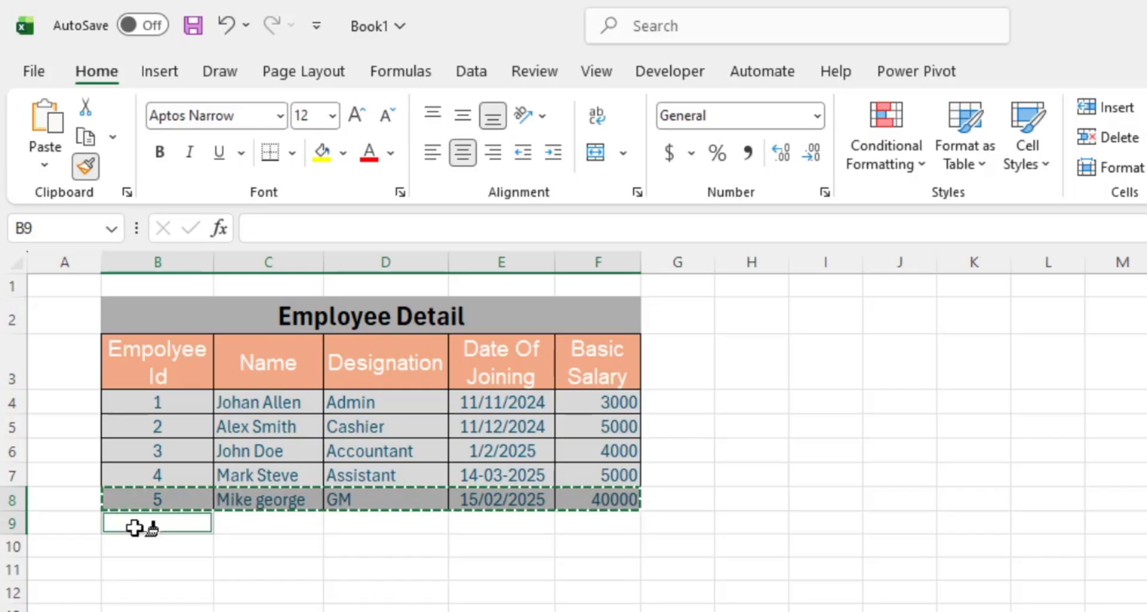
{"action": "mouse_move", "coordinate": [134, 528]}
{"action": "left_mouse_down"}
{"action": "mouse_move", "coordinate": [436, 533]}
{"action": "mouse_move", "coordinate": [584, 522]}
{"action": "left_mouse_up"}
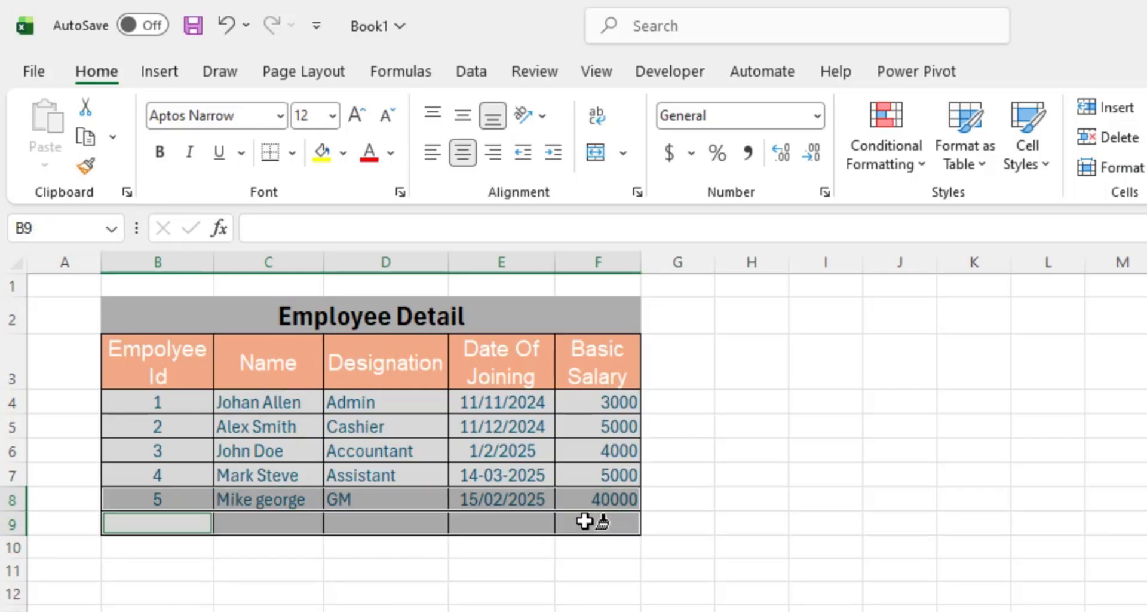
{"action": "left_click", "coordinate": [508, 573]}
- Fill row 9 with the next sequential employee ID, the employee's full name, designation Manager, joining date 15/03/2025 and basic salary 25000
{"action": "mouse_move", "coordinate": [156, 523]}
{"action": "left_mouse_down"}
{"action": "mouse_move", "coordinate": [556, 523]}
{"action": "mouse_move", "coordinate": [158, 523]}
{"action": "left_mouse_up"}
{"action": "type", "text": "6"}
{"action": "key", "text": "Tab"}
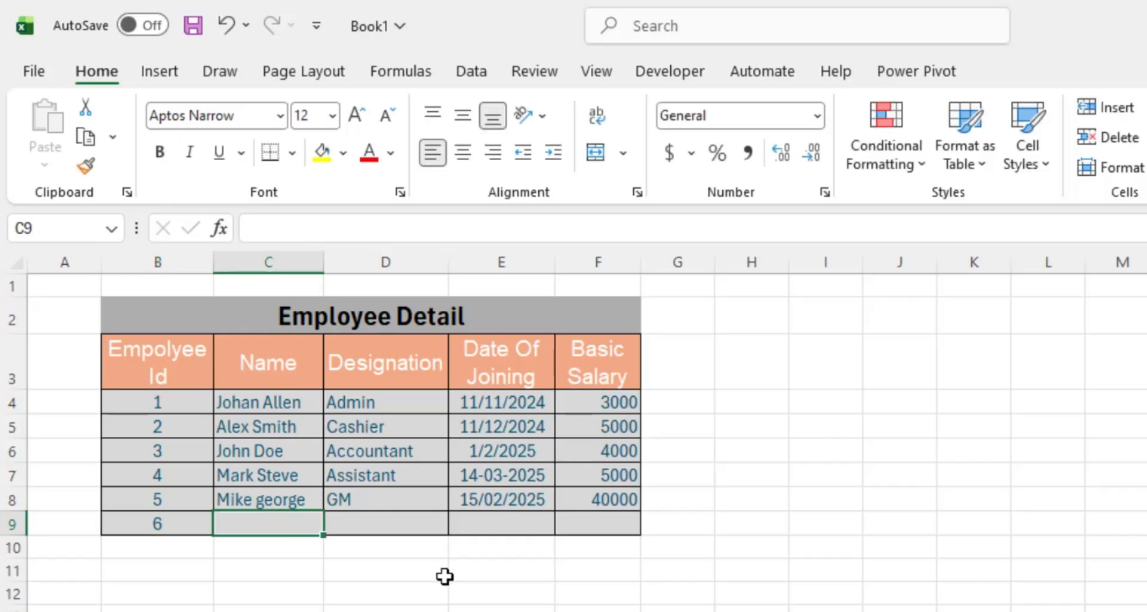
{"action": "type", "text": "Mark Huston"}
{"action": "key", "text": "Tab"}
{"action": "type", "text": "Manager"}
{"action": "key", "text": "Tab"}
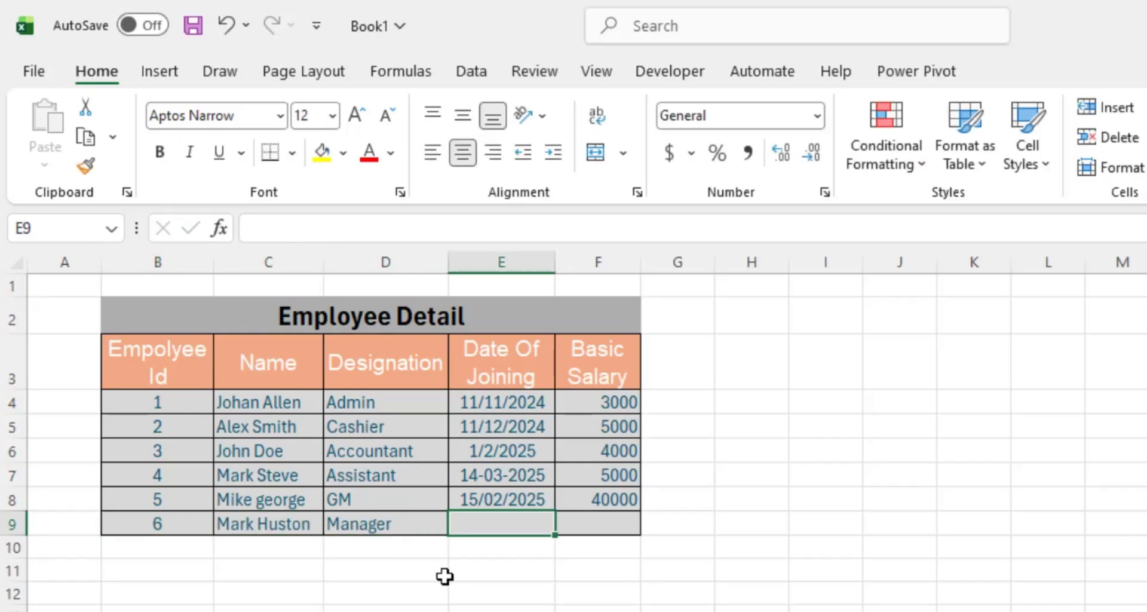
{"action": "type", "text": "15/03/2025"}
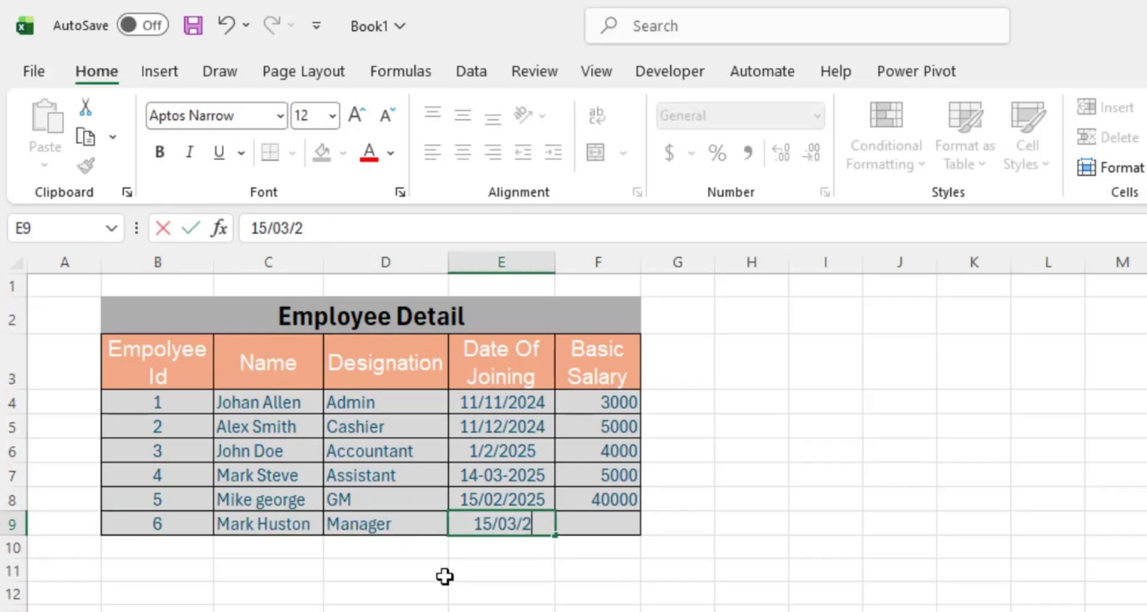
{"action": "key", "text": "Tab"}
{"action": "type", "text": "25000"}
{"action": "key", "text": "Return"}
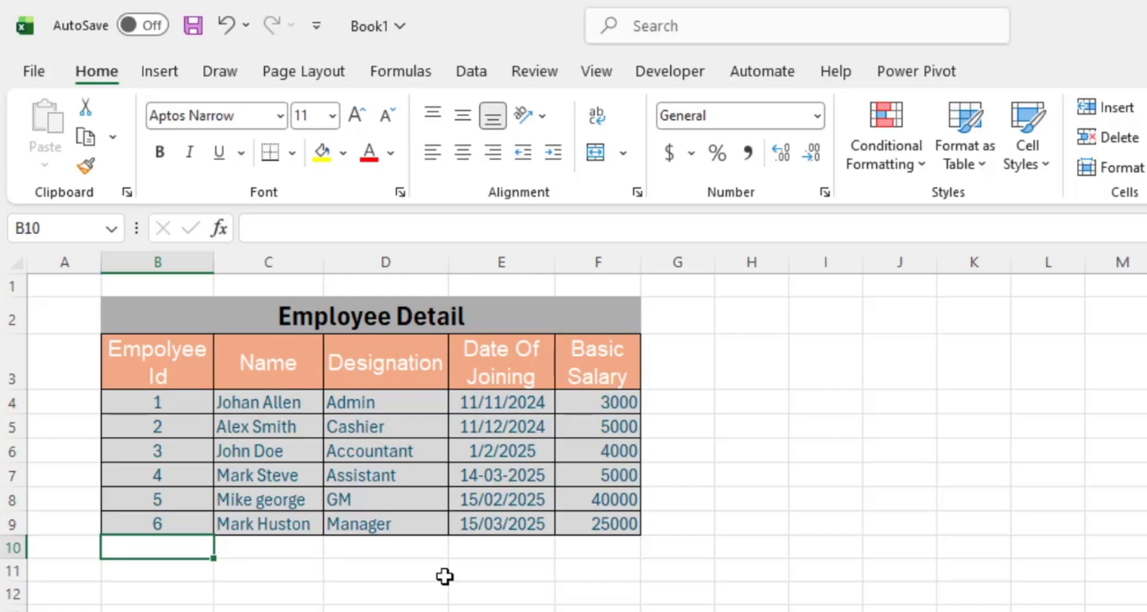
- Select B10:F10 and fill it down with the contents and formatting of row 9
{"action": "key", "text": "shift+Right"}
{"action": "key", "text": "shift+Right"}
{"action": "key", "text": "shift+Right"}
{"action": "key", "text": "shift+Right"}
{"action": "key", "text": "shift+Right"}
{"action": "key", "text": "shift+Right"}
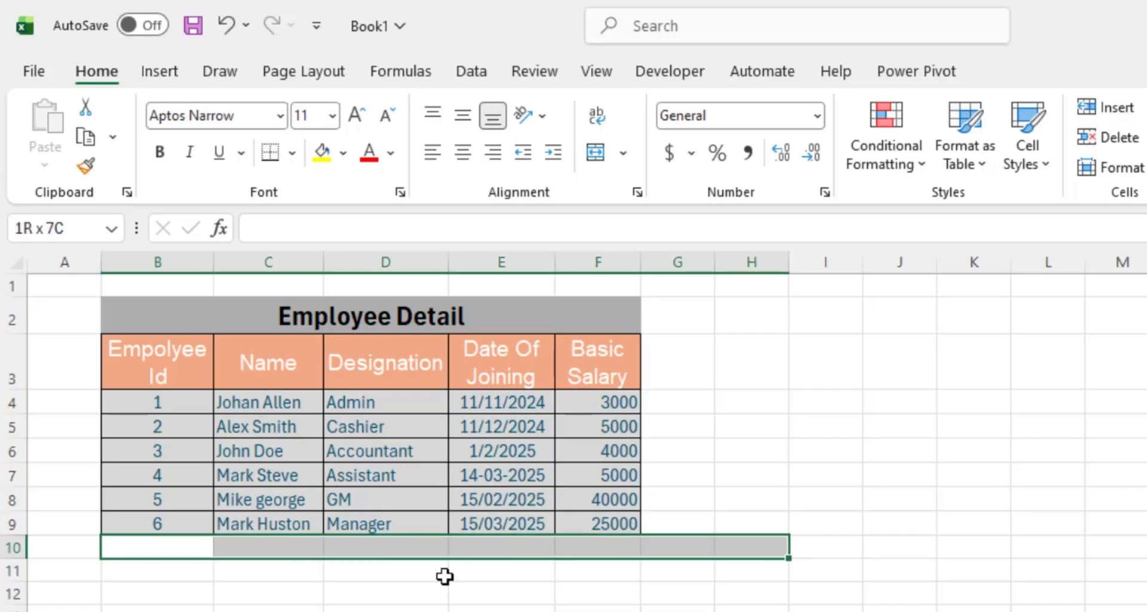
{"action": "key", "text": "shift+Left"}
{"action": "key", "text": "shift+Left"}
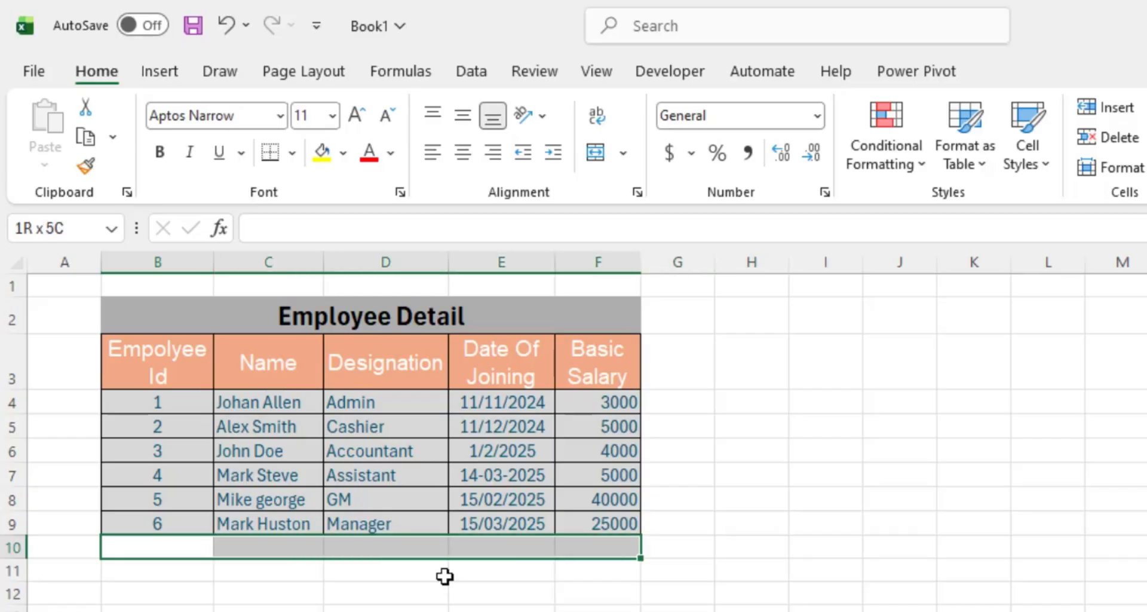
{"action": "key", "text": "ctrl+d"}
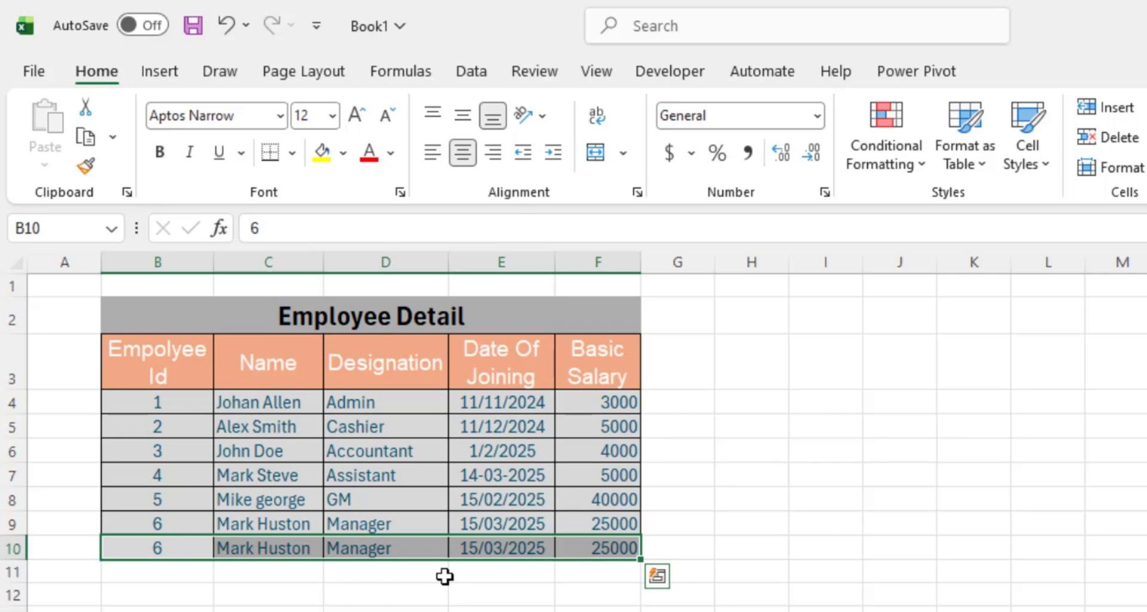
- Replace the ID in B10 with the next sequential number and the name in C10 with the new employee's full name
{"action": "key", "text": "shift+Left"}
{"action": "key", "text": "shift+Left"}
{"action": "key", "text": "shift+Left"}
{"action": "key", "text": "shift+Left"}
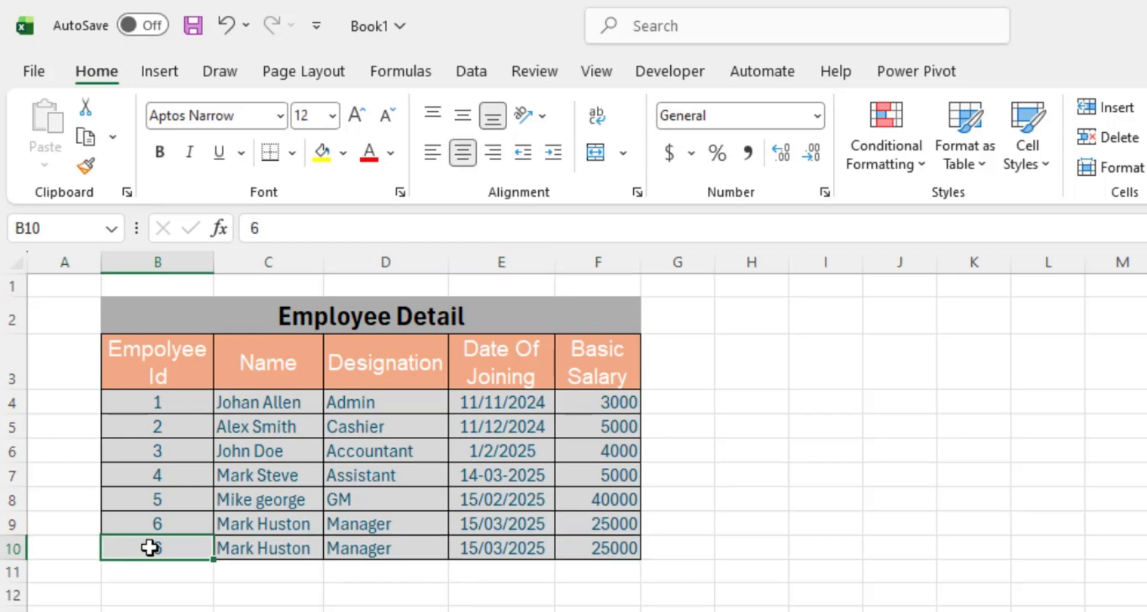
{"action": "type", "text": "7"}
{"action": "key", "text": "Tab"}
{"action": "type", "text": "Steve Johan"}
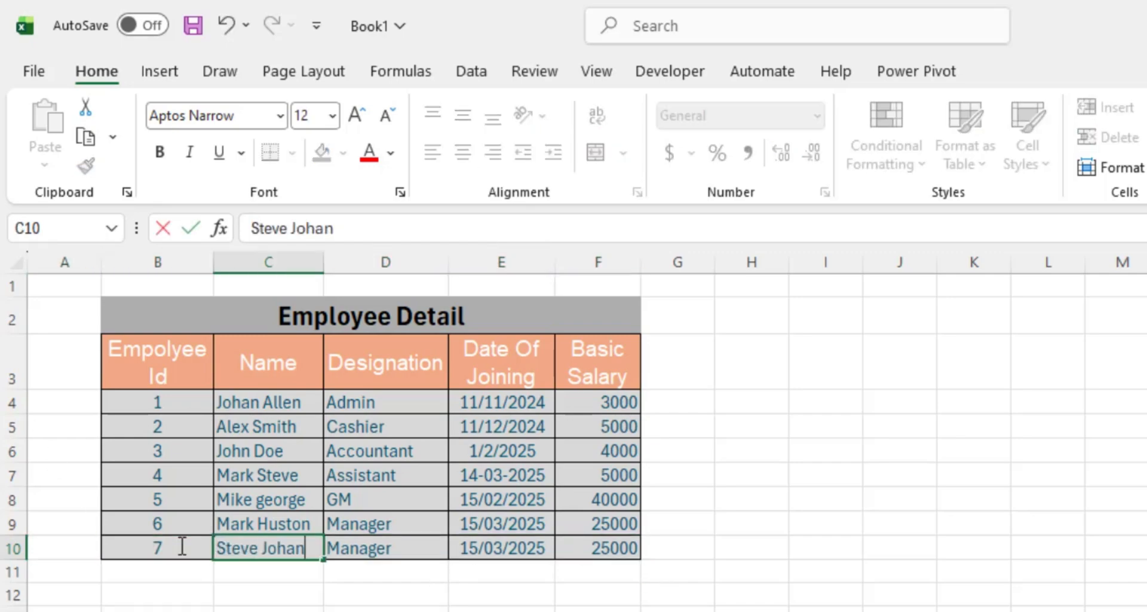
{"action": "key", "text": "BackSpace"}
{"action": "key", "text": "BackSpace"}
{"action": "type", "text": "n"}
{"action": "key", "text": "Tab"}
- Set the designation in D10 to IT Admin and the basic salary in F10 to 20000
{"action": "type", "text": "IT Admin"}
{"action": "key", "text": "Tab"}
{"action": "key", "text": "Tab"}
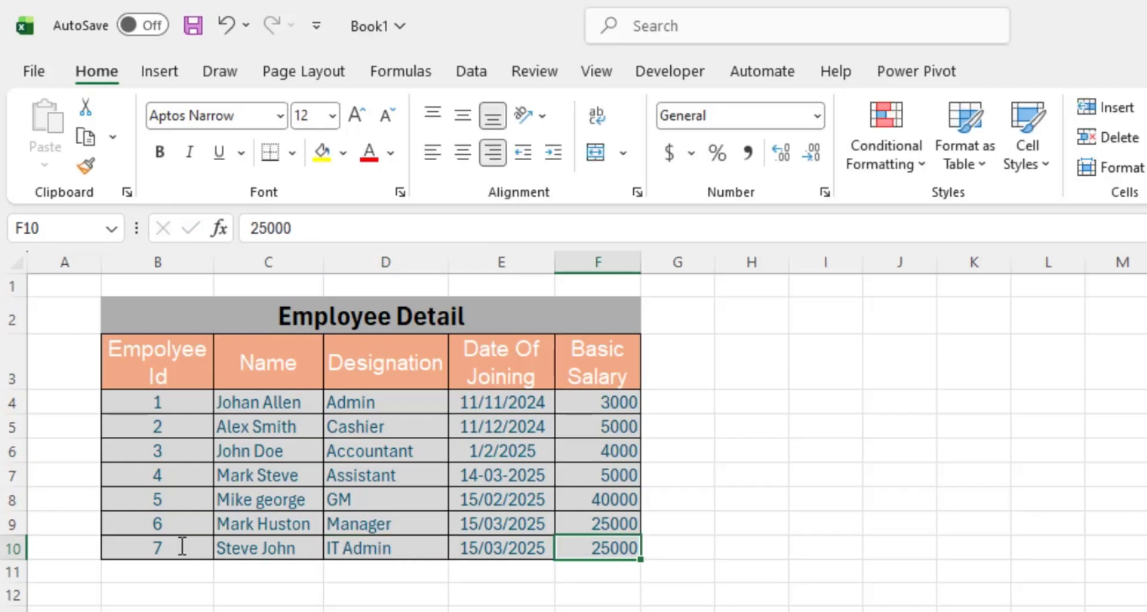
{"action": "type", "text": "20000"}
{"action": "key", "text": "Return"}
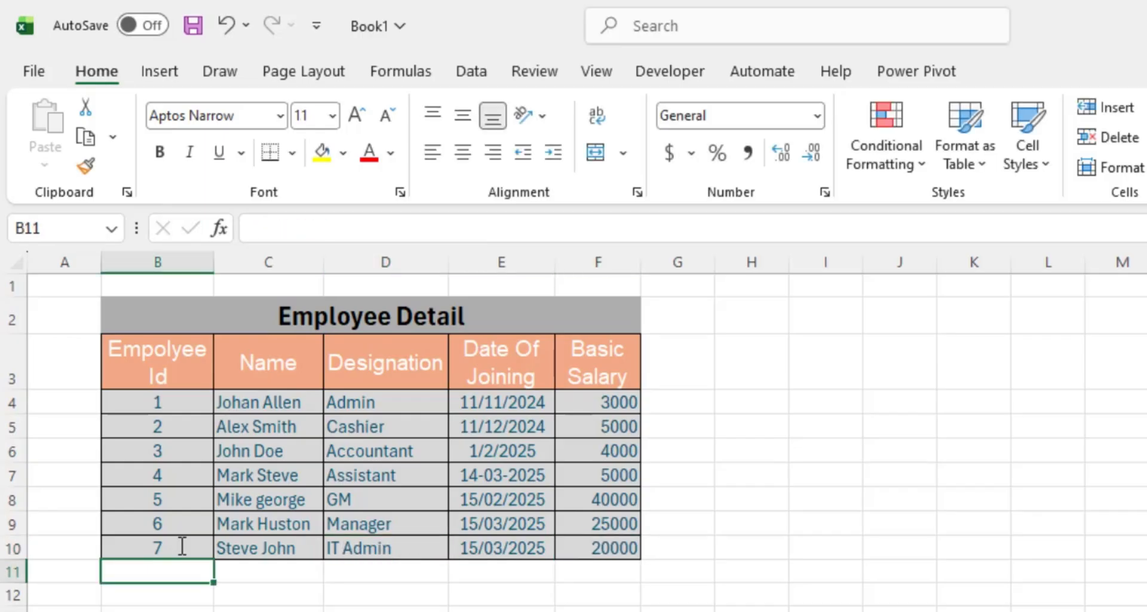